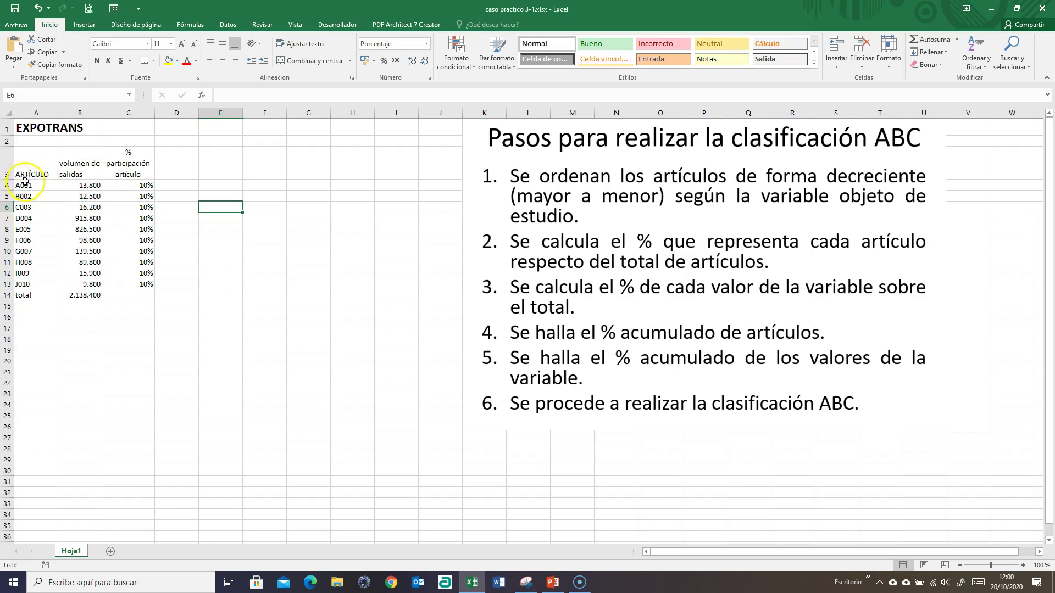
- Sort the article table A3:C13 by volumen de salidas, from largest to smallest (De mayor a menor)
{"action": "left_click_drag", "start_coordinate": [31, 171], "coordinate": [129, 284]}
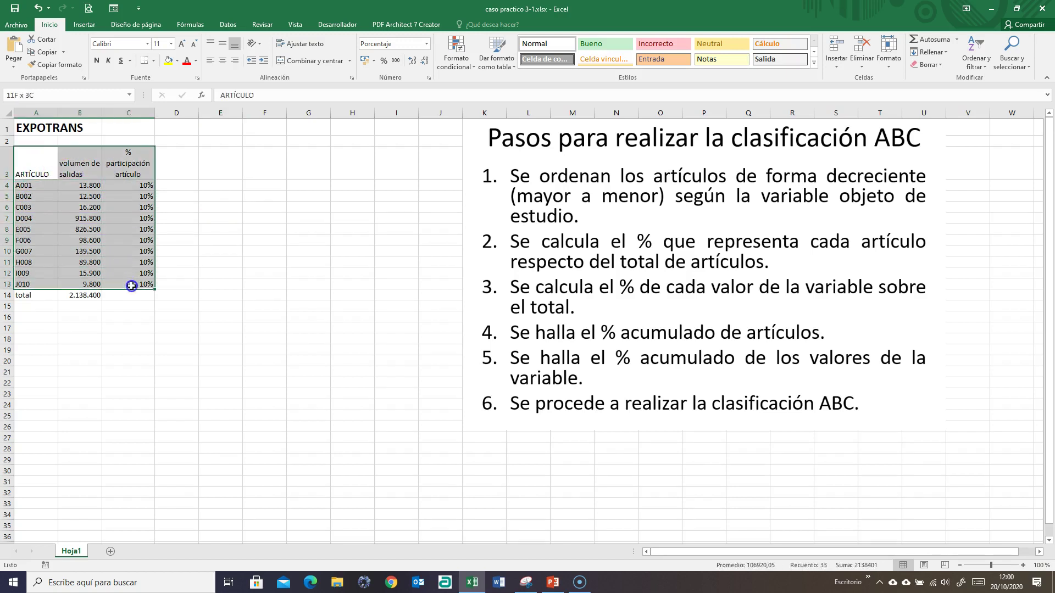
{"action": "left_click", "coordinate": [228, 24]}
{"action": "left_click", "coordinate": [403, 49]}
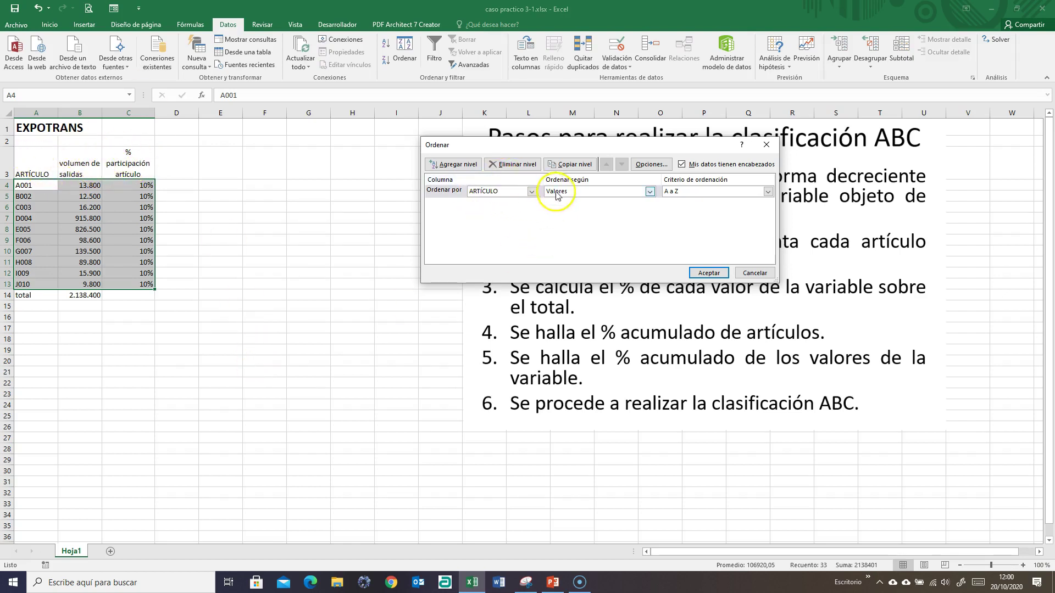
{"action": "left_click", "coordinate": [532, 191]}
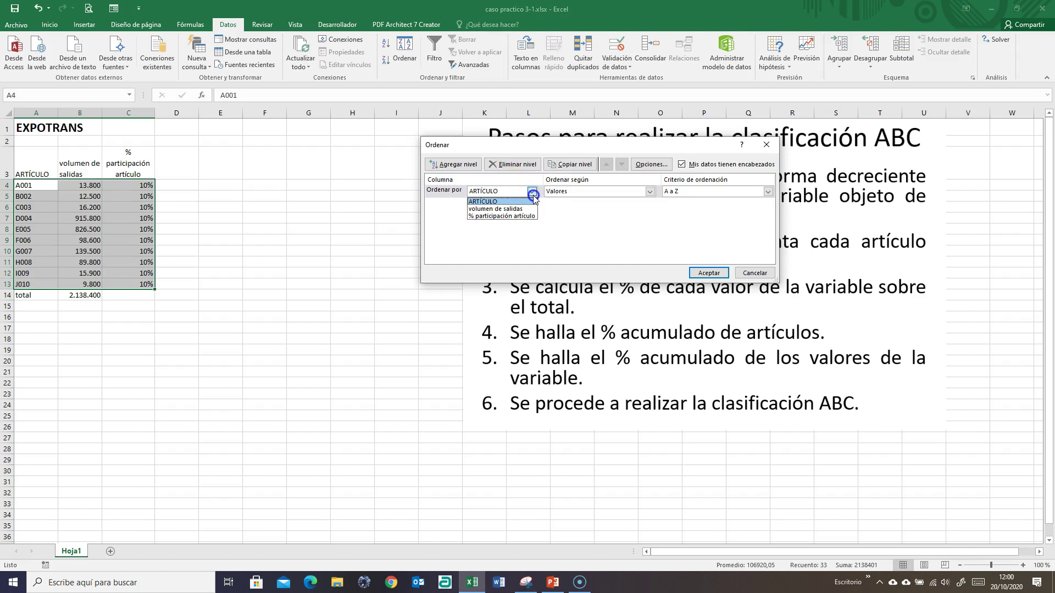
{"action": "left_click", "coordinate": [506, 210]}
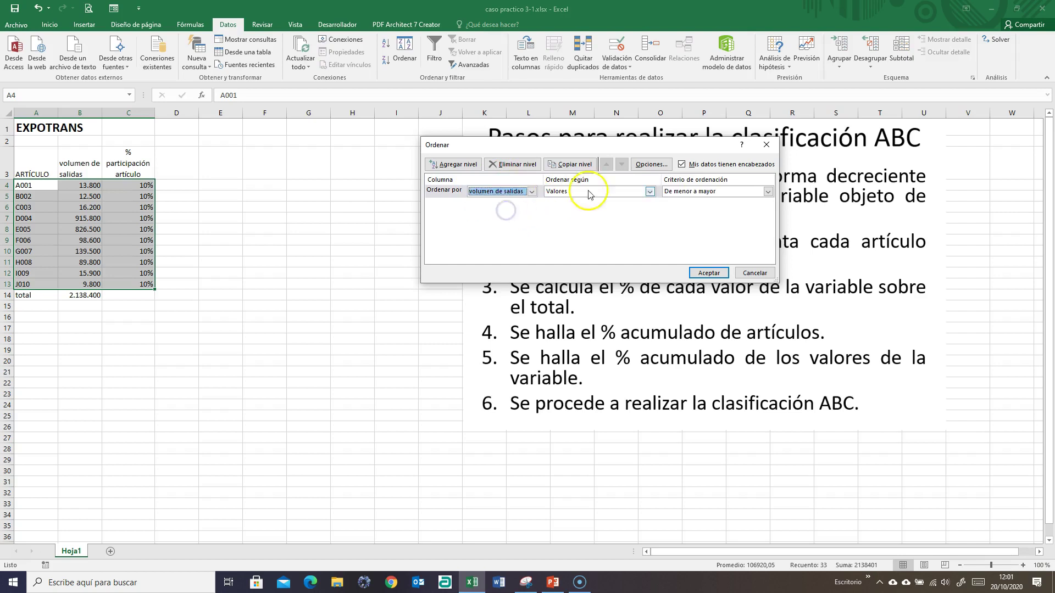
{"action": "left_click", "coordinate": [691, 191]}
{"action": "left_click", "coordinate": [685, 209]}
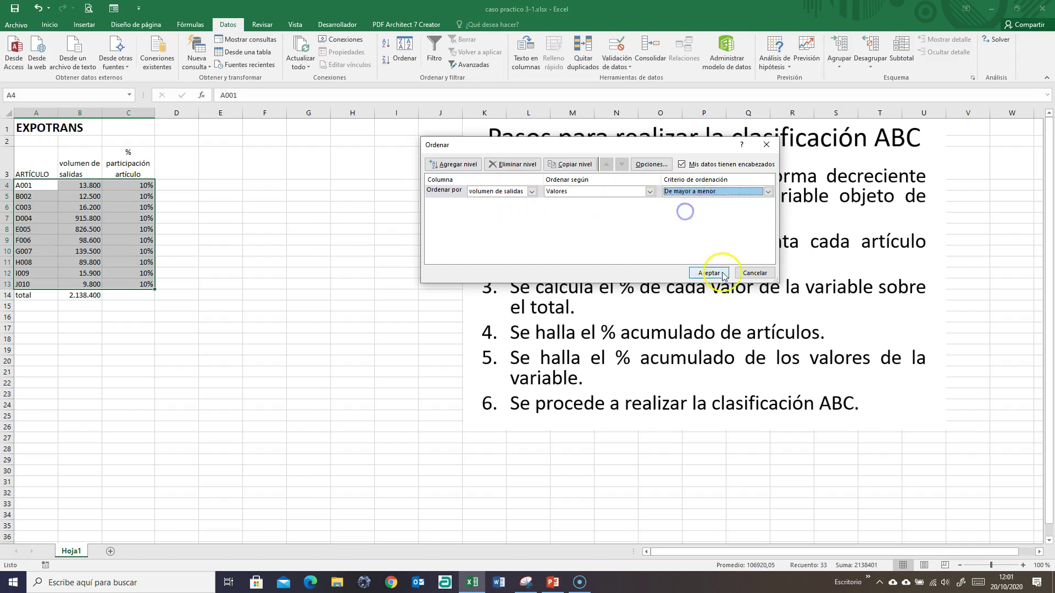
{"action": "left_click", "coordinate": [709, 273]}
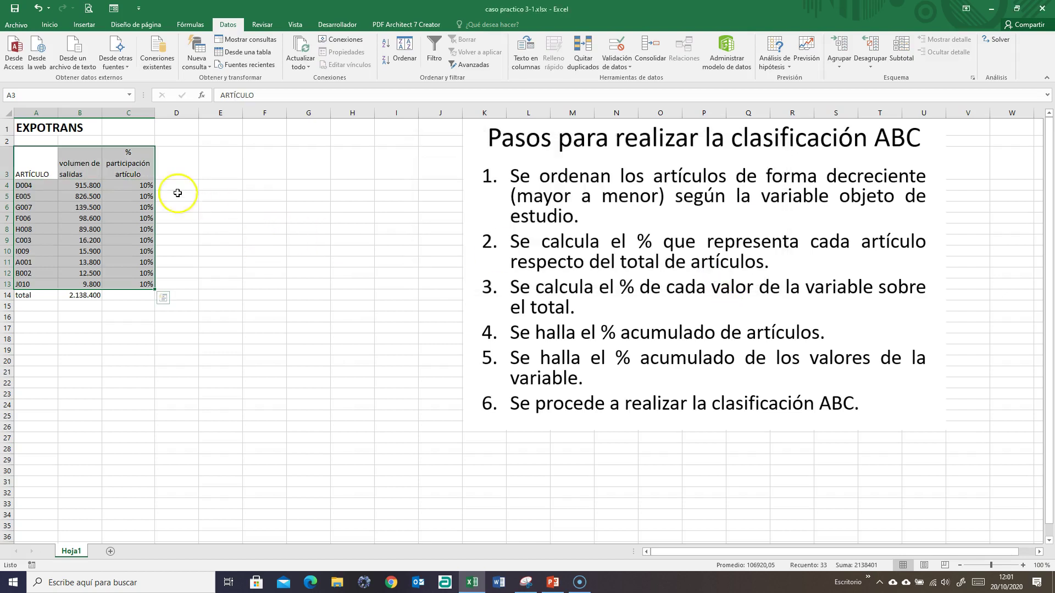
{"action": "left_click", "coordinate": [78, 197]}
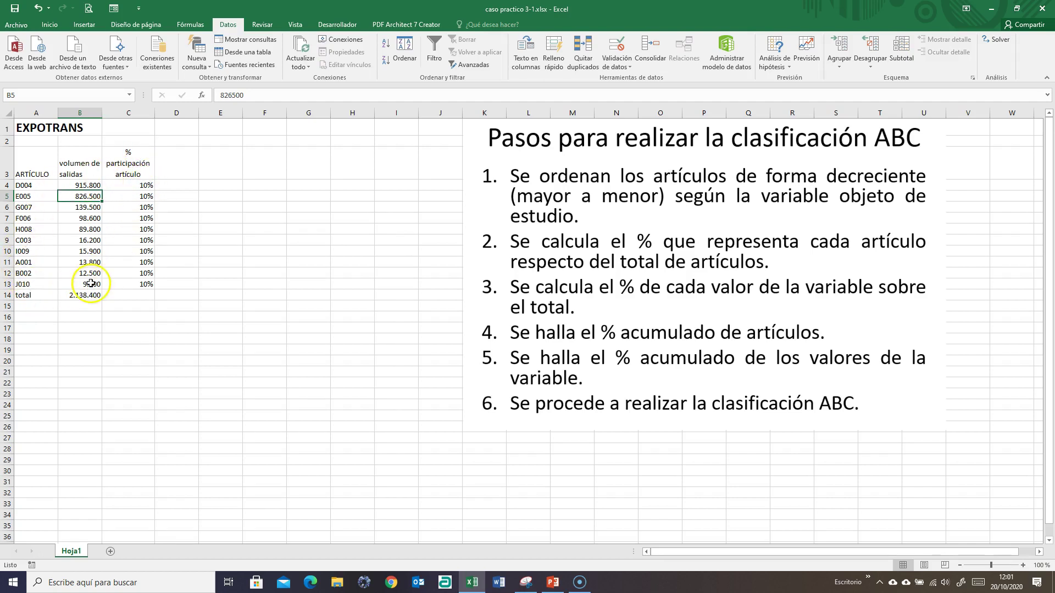
{"action": "left_click_drag", "start_coordinate": [129, 185], "coordinate": [140, 289]}
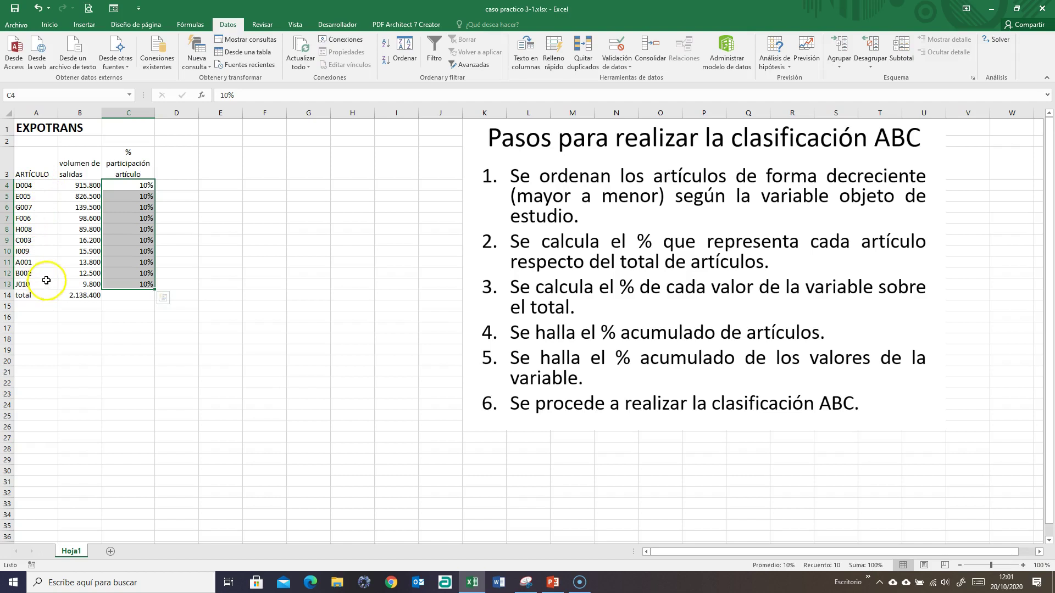
- Add the column header "% VOLUMEN DE SALIDAS" in cell D3
{"action": "left_click", "coordinate": [174, 164]}
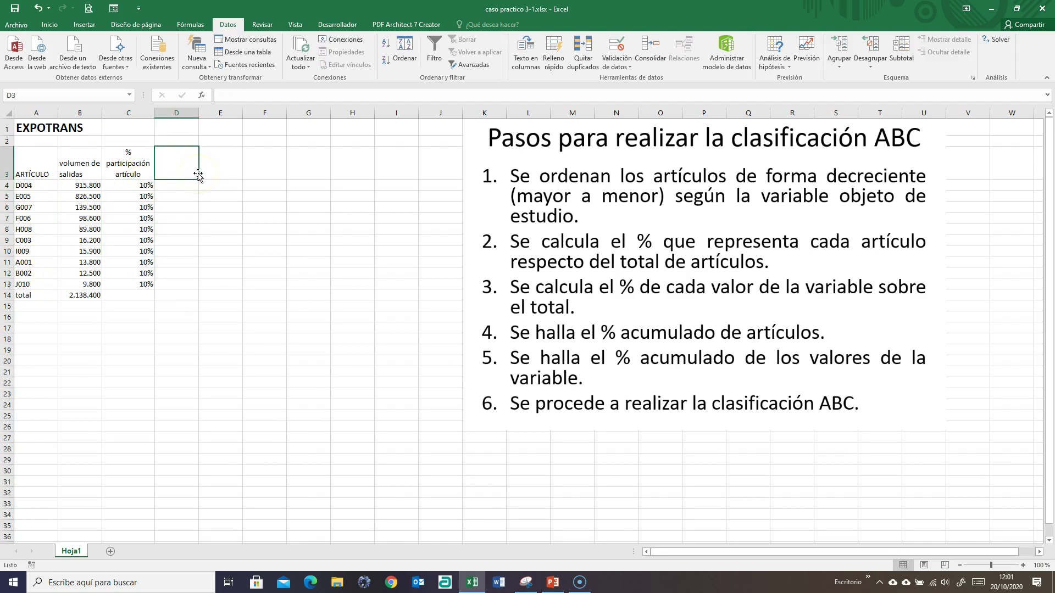
{"action": "type", "text": "%"}
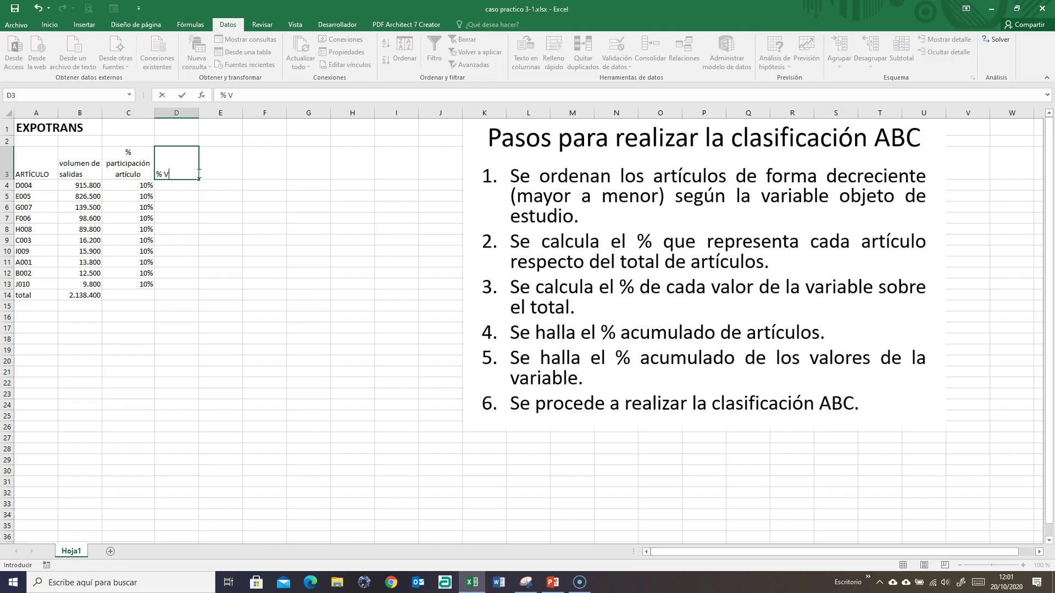
{"action": "type", "text": "VOLUMEN DE SALIDAS"}
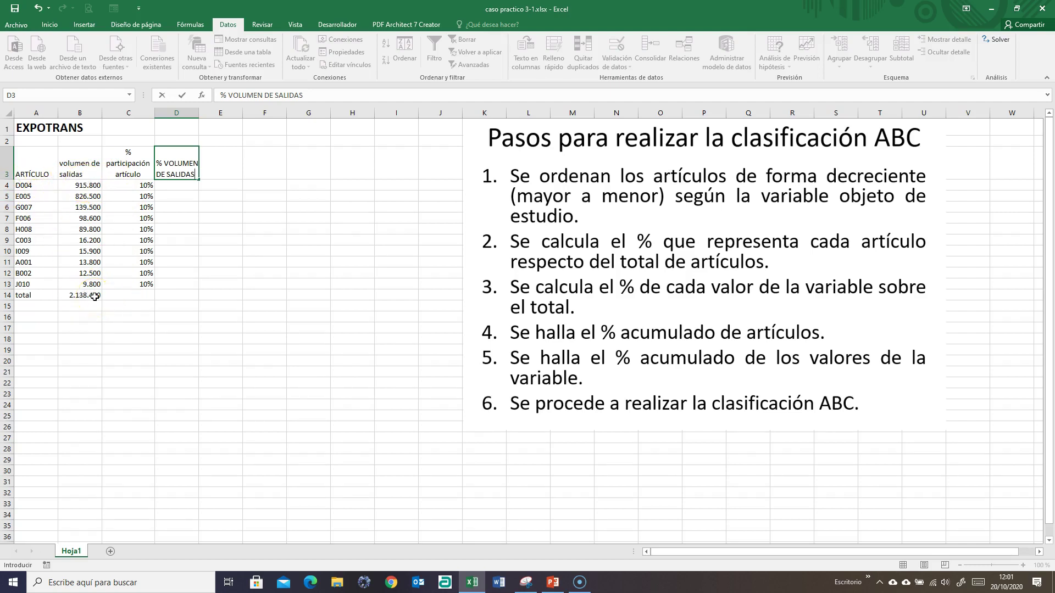
- Calculate each article's share of total volume with =B4/$B$14 in D4 and fill the formula down to D13
{"action": "left_click", "coordinate": [169, 186]}
{"action": "type", "text": "="}
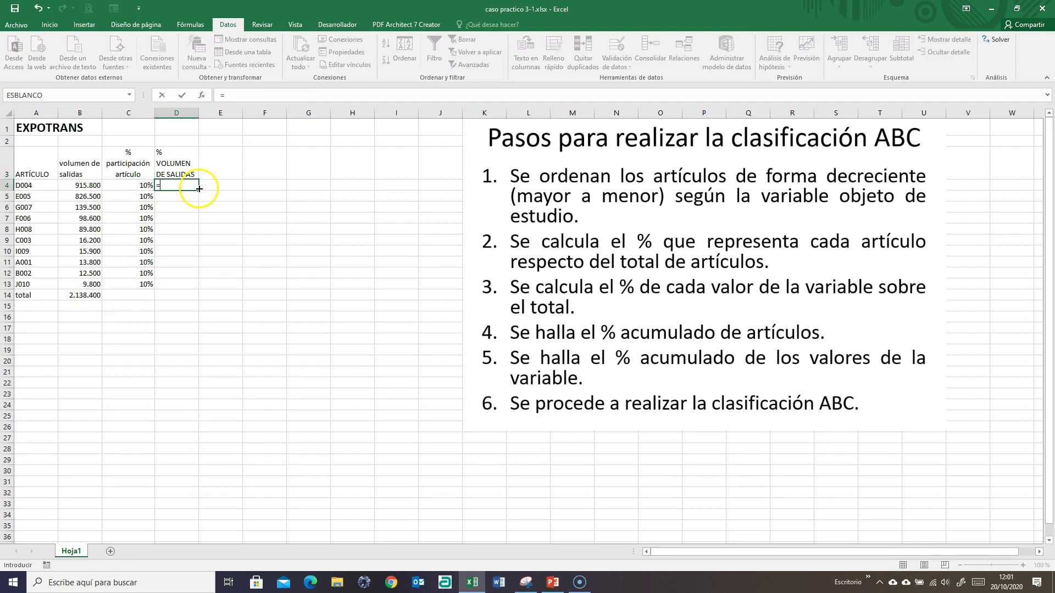
{"action": "left_click", "coordinate": [84, 185]}
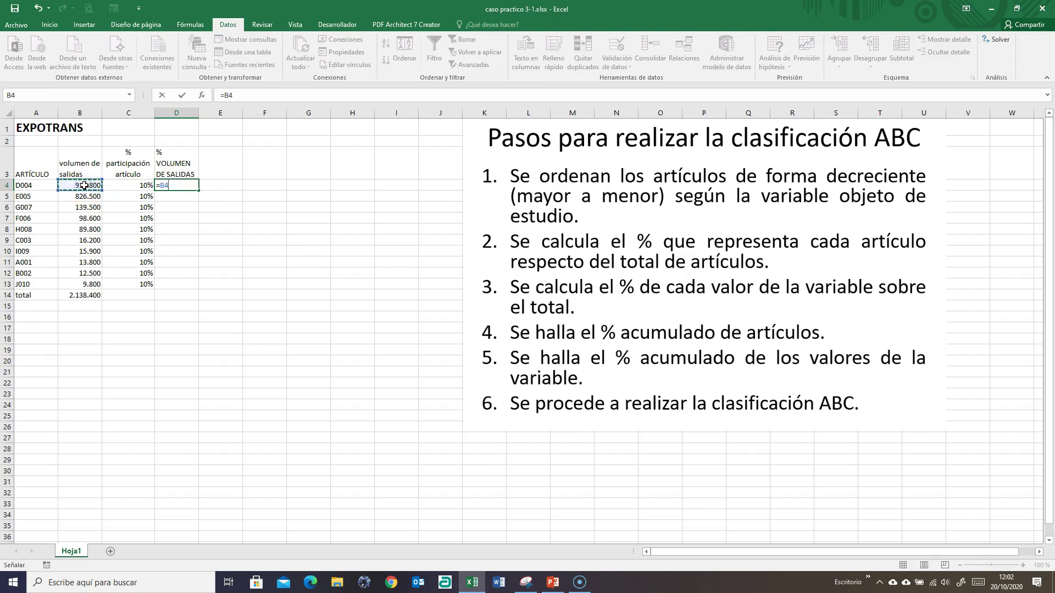
{"action": "left_click", "coordinate": [90, 295]}
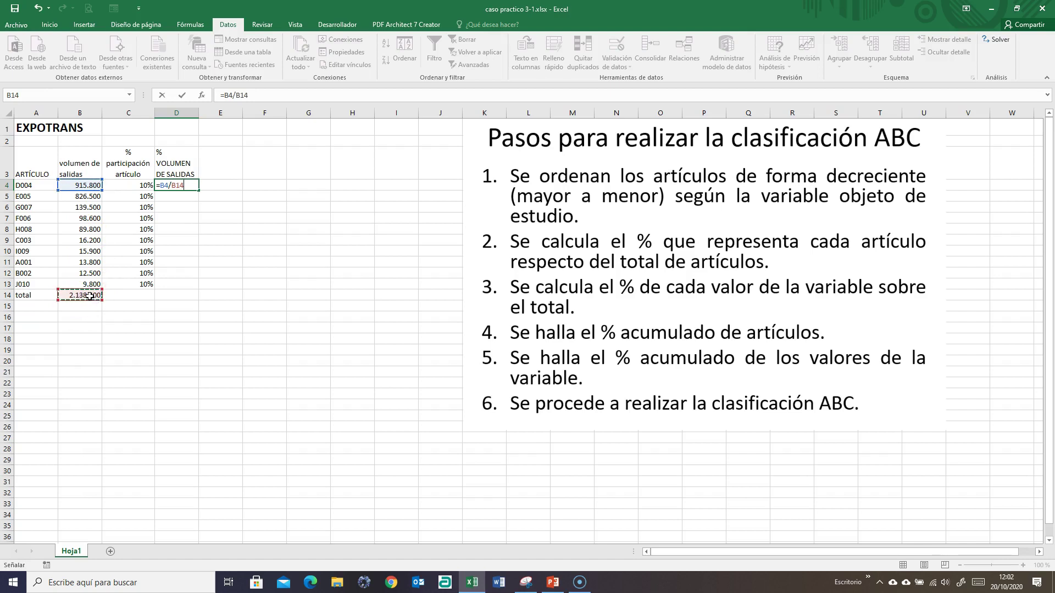
{"action": "left_click", "coordinate": [177, 185]}
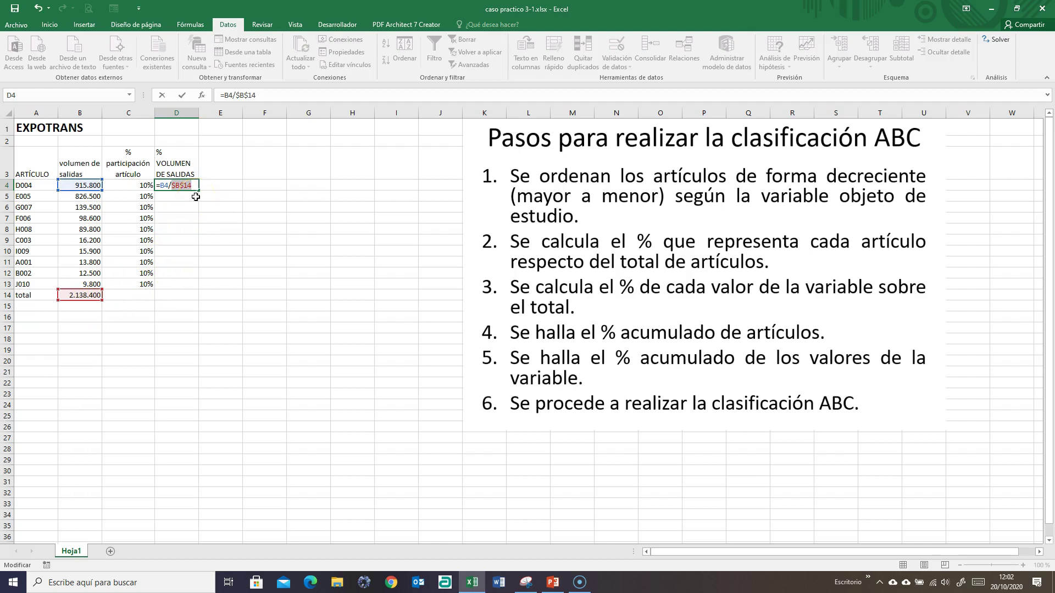
{"action": "key", "text": "Return"}
{"action": "key", "text": "Up"}
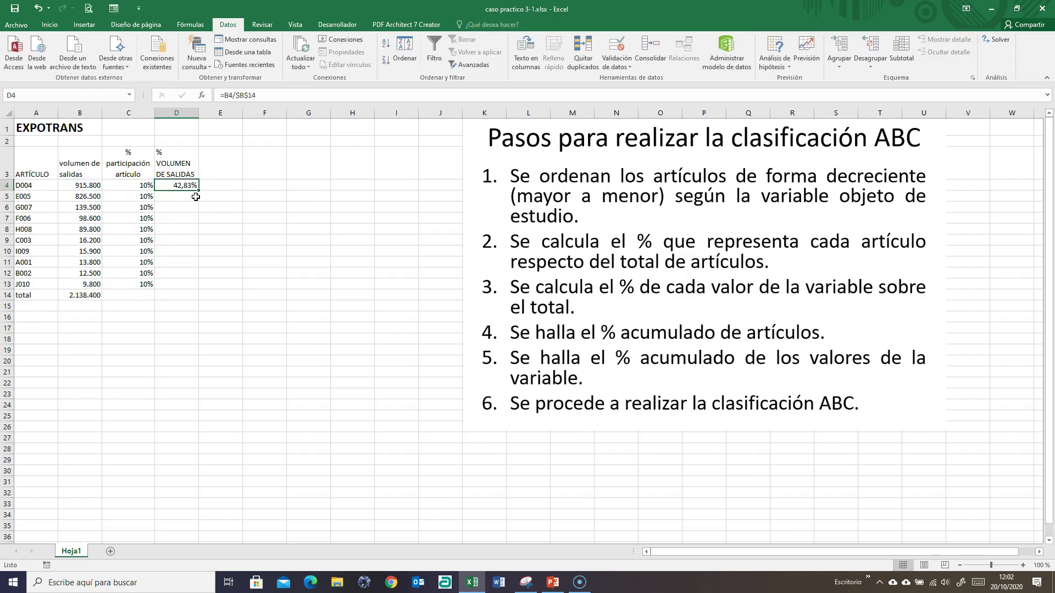
{"action": "left_click_drag", "start_coordinate": [199, 189], "coordinate": [197, 191]}
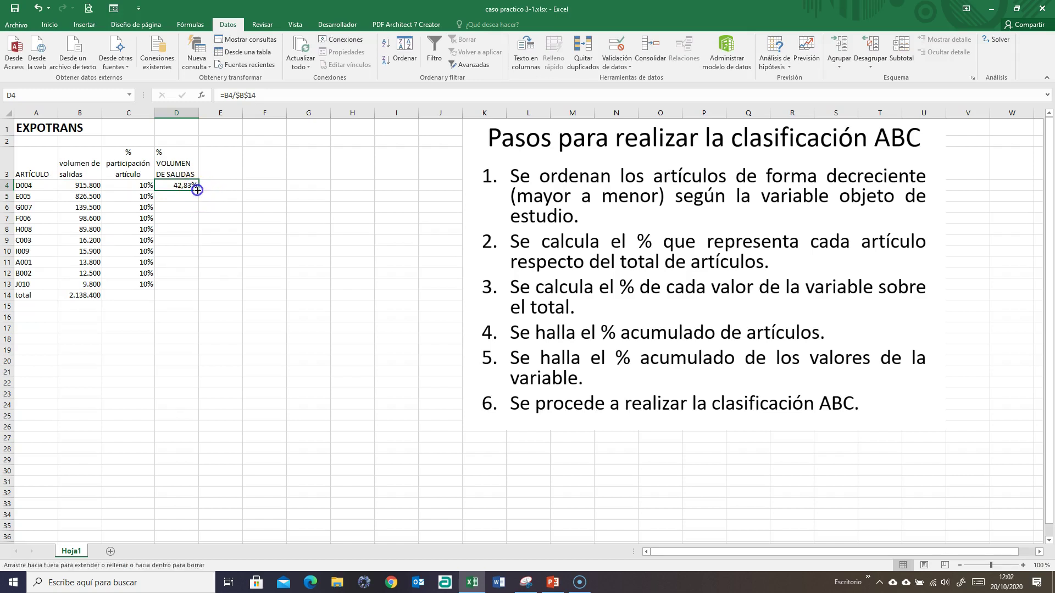
{"action": "double_click", "coordinate": [197, 190]}
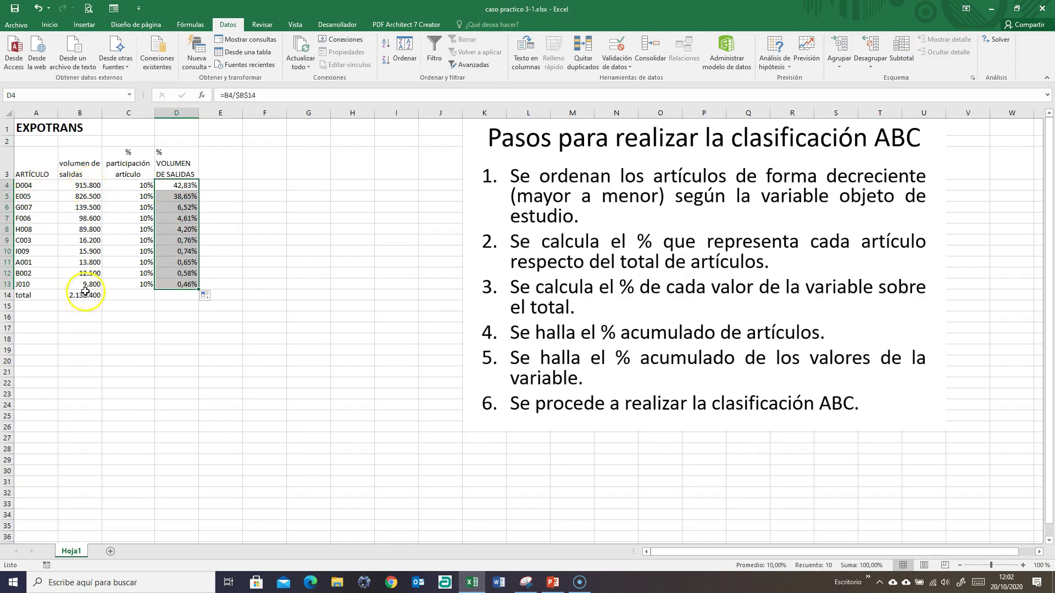
- Add the header "%ACUMULADO ARTICULO" in E3 and widen column E so ACUMULADO fits on one line
{"action": "left_click", "coordinate": [223, 166]}
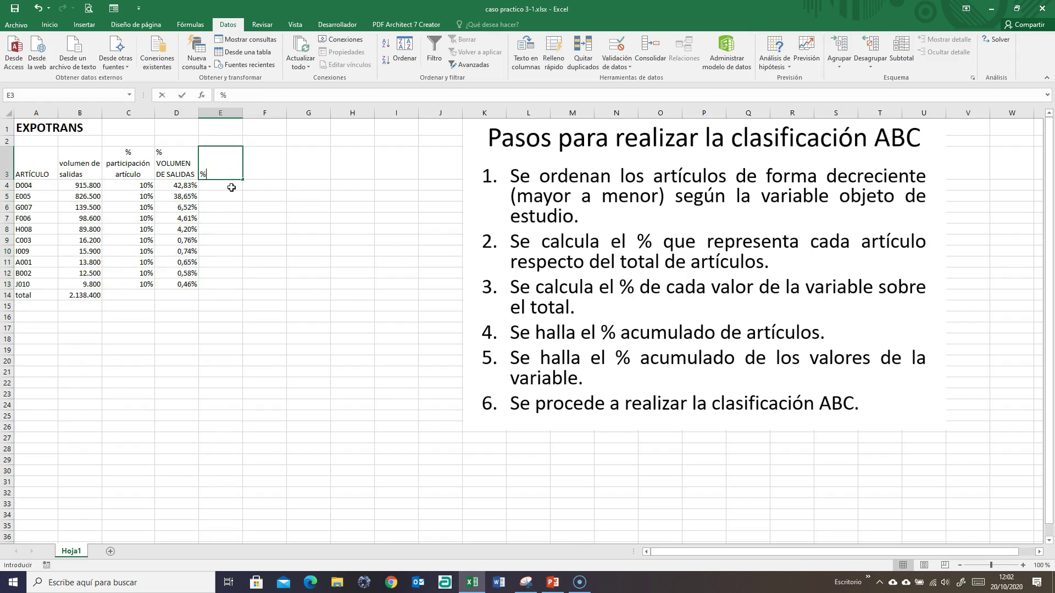
{"action": "type", "text": "%ACUMULADO ARTICULO"}
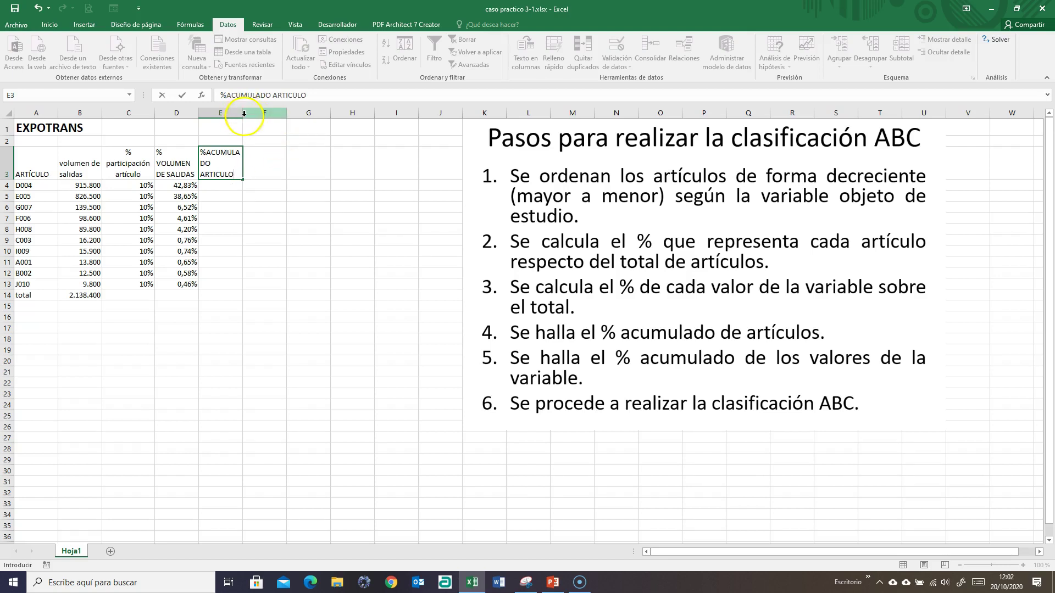
{"action": "left_click_drag", "start_coordinate": [242, 113], "coordinate": [256, 120]}
- Start the cumulative article percentage in E4 with the formula =C4
{"action": "left_click", "coordinate": [227, 184]}
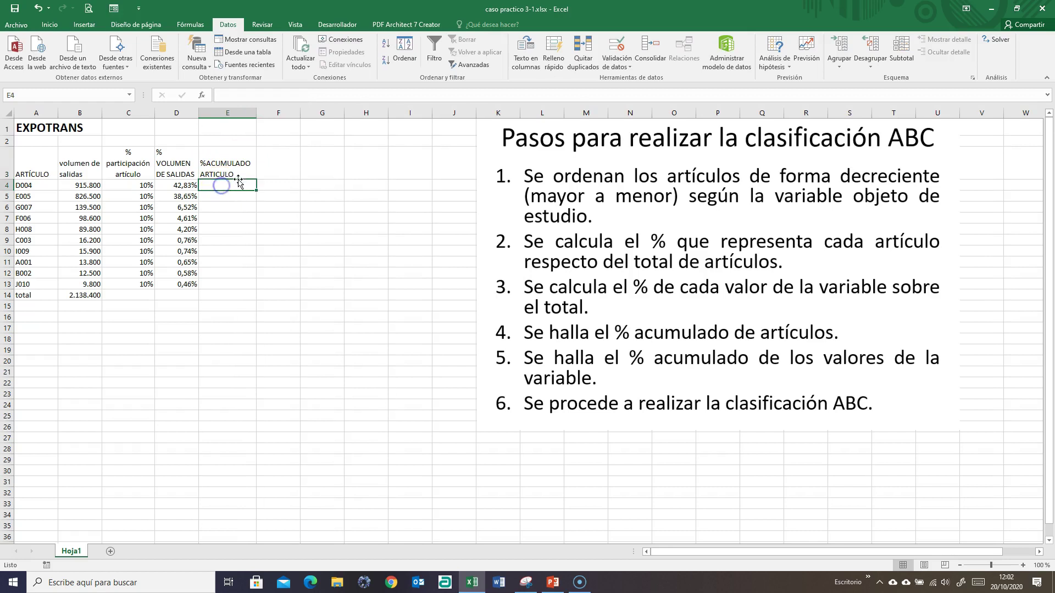
{"action": "type", "text": "="}
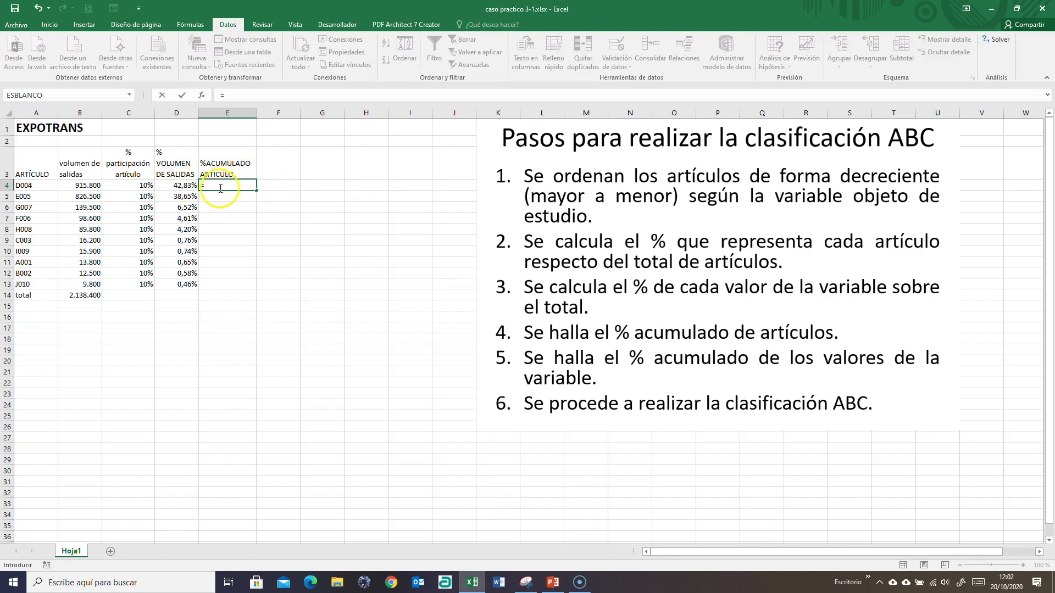
{"action": "left_click", "coordinate": [147, 186]}
{"action": "key", "text": "Return"}
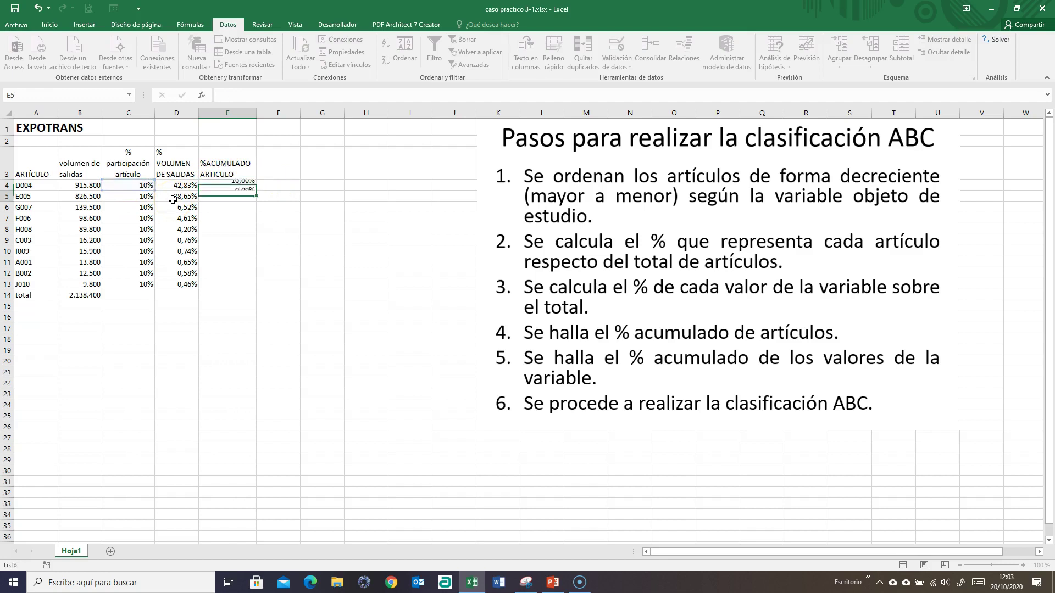
- Enter the running-total formula =E4+C5 in E5 and fill it down to E13
{"action": "type", "text": "="}
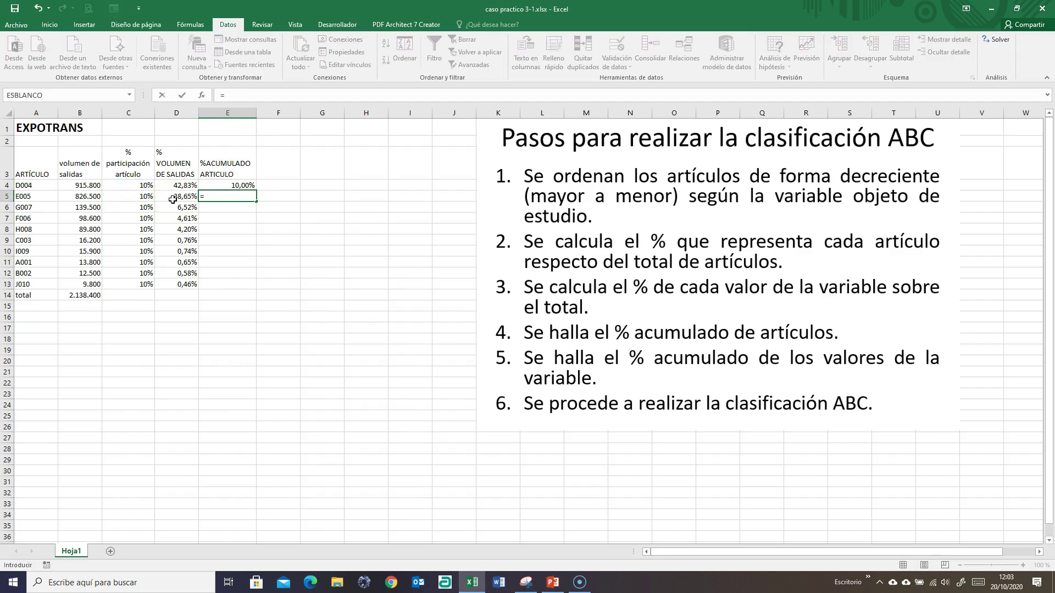
{"action": "left_click", "coordinate": [211, 185]}
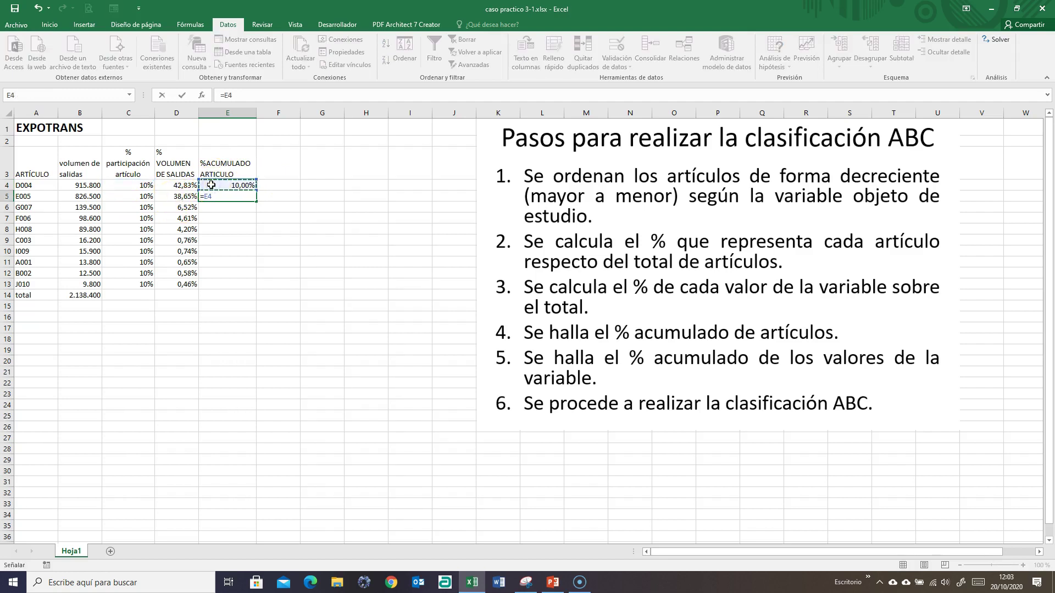
{"action": "left_click", "coordinate": [147, 197]}
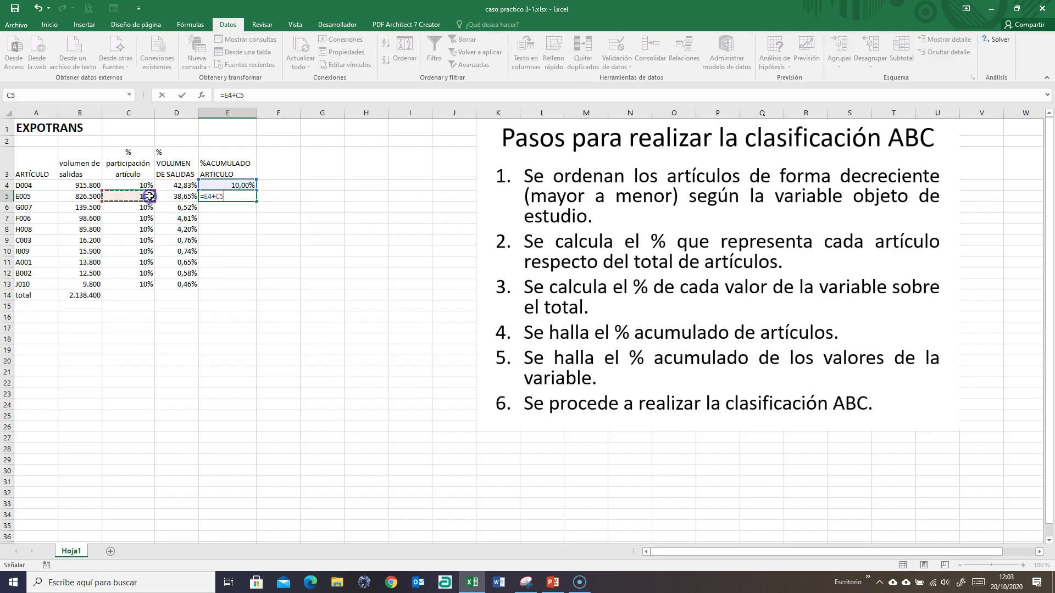
{"action": "key", "text": "Return"}
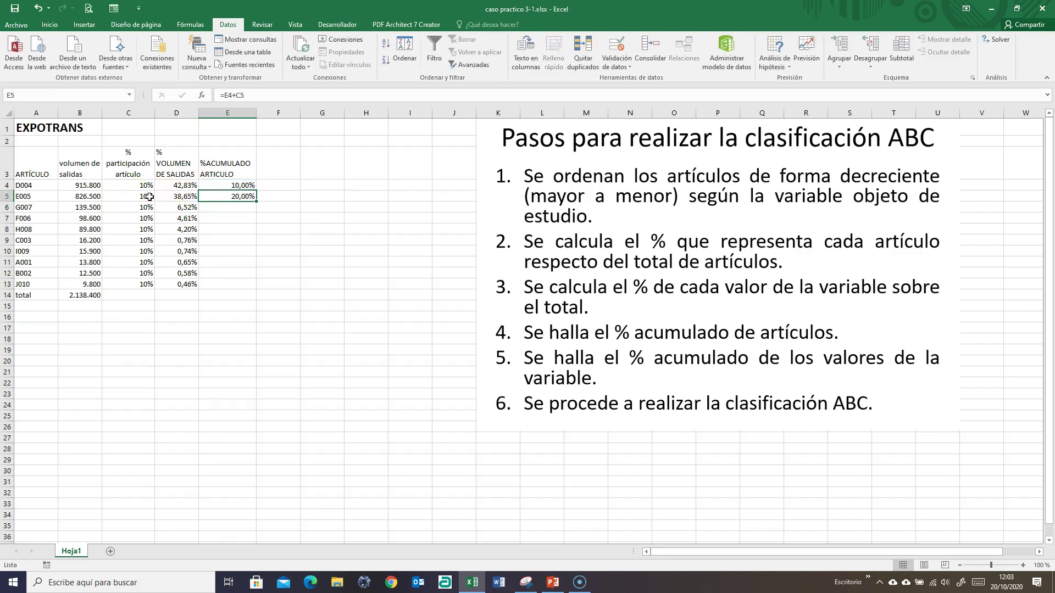
{"action": "left_click_drag", "start_coordinate": [256, 202], "coordinate": [252, 291]}
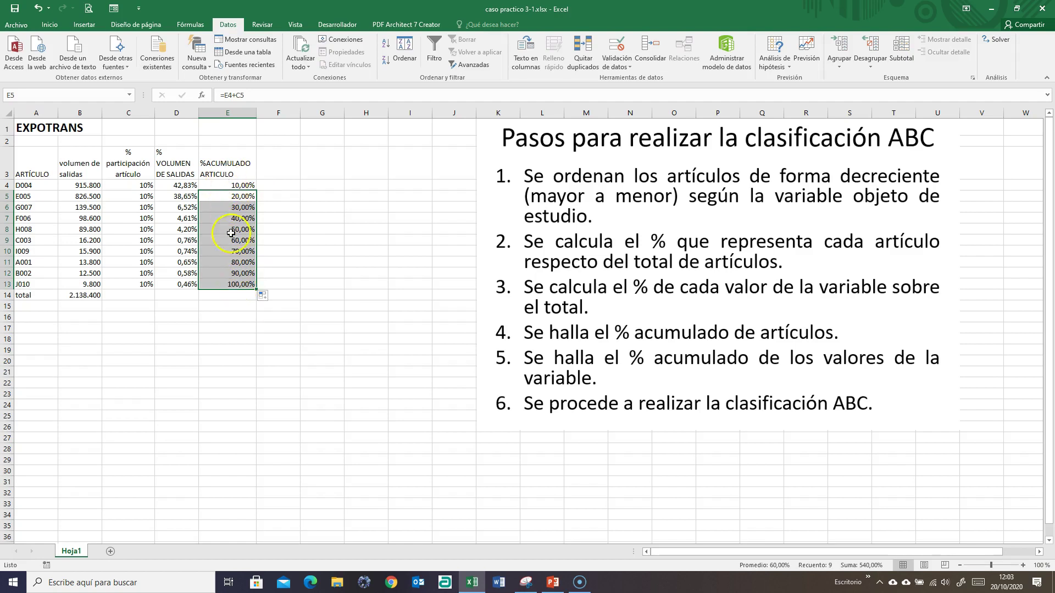
- Add the header "% Acumulado volumen salidas" in F3 and widen column F so the header fits on two lines
{"action": "left_click", "coordinate": [272, 161]}
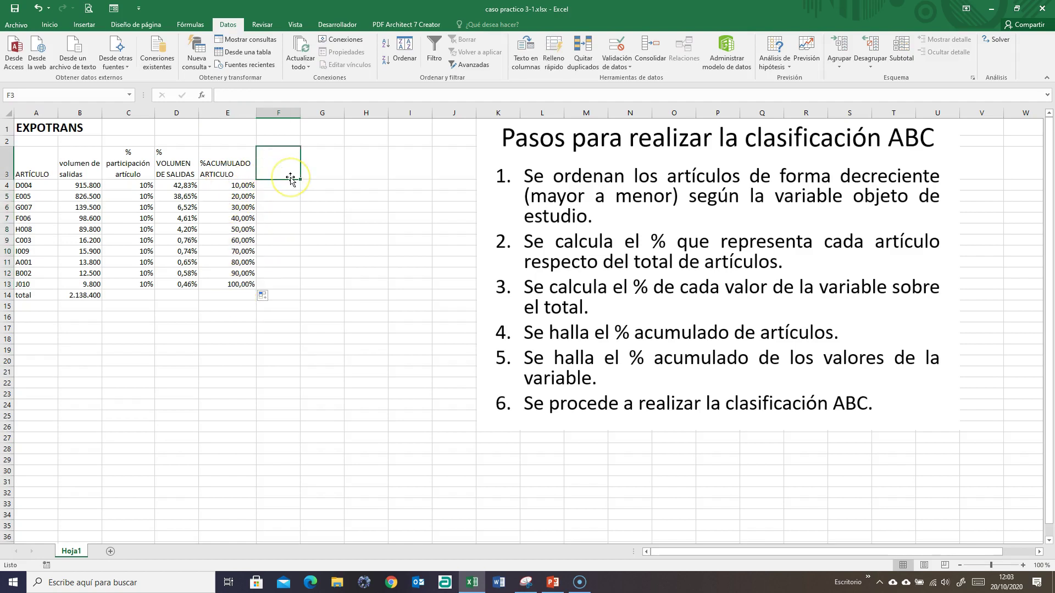
{"action": "type", "text": "% Acumulado"}
{"action": "key", "text": "BackSpace"}
{"action": "type", "text": "vao"}
{"action": "key", "text": "BackSpace"}
{"action": "key", "text": "BackSpace"}
{"action": "type", "text": "olumen salidas"}
{"action": "key", "text": "ctrl+Return"}
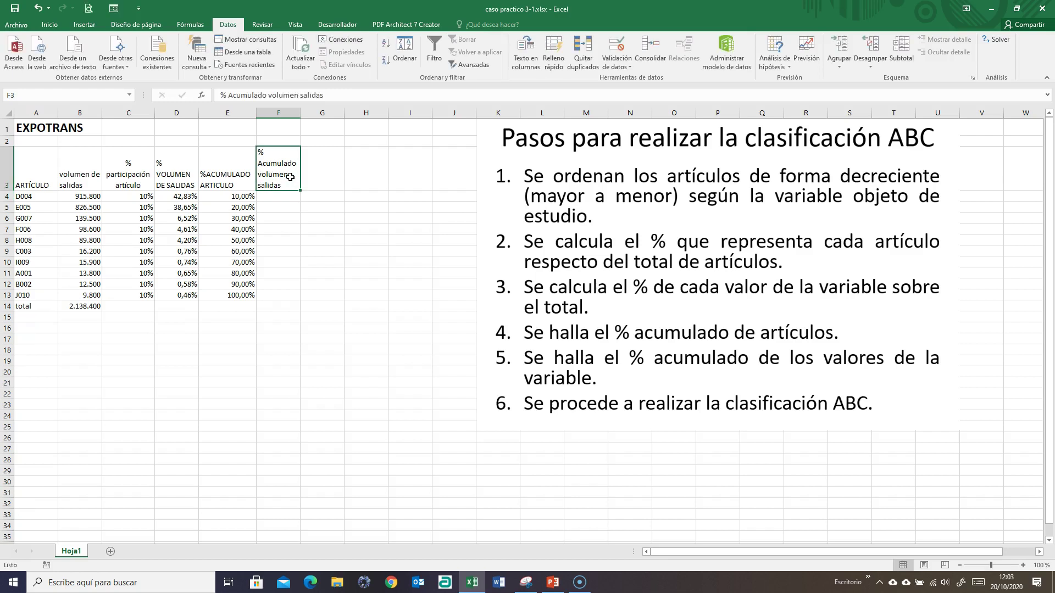
{"action": "left_click_drag", "start_coordinate": [300, 113], "coordinate": [340, 116]}
- Start the cumulative volume percentage in F4 with the formula =D4
{"action": "left_click", "coordinate": [299, 197]}
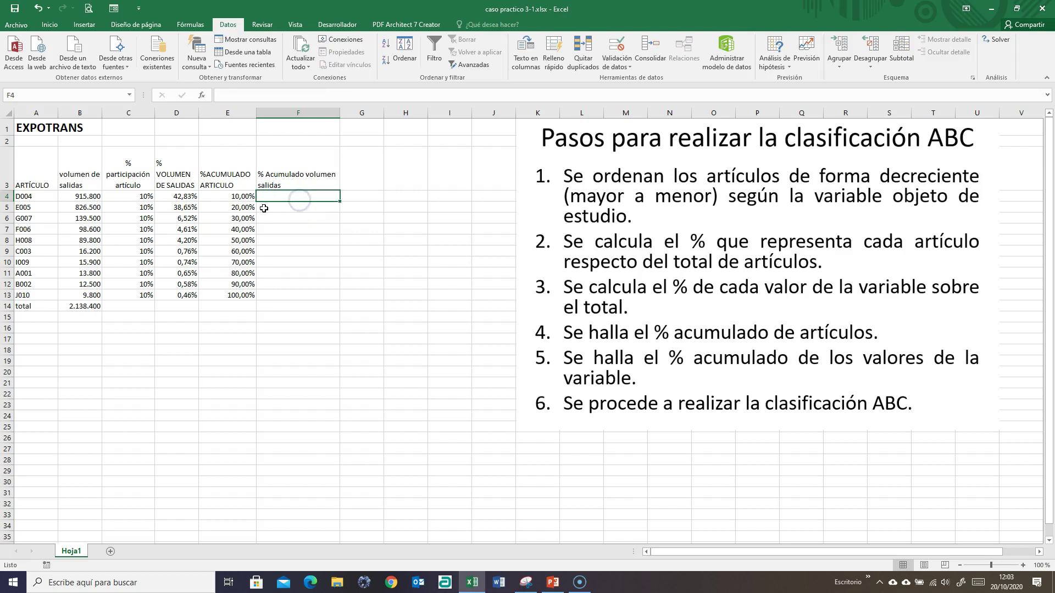
{"action": "type", "text": "="}
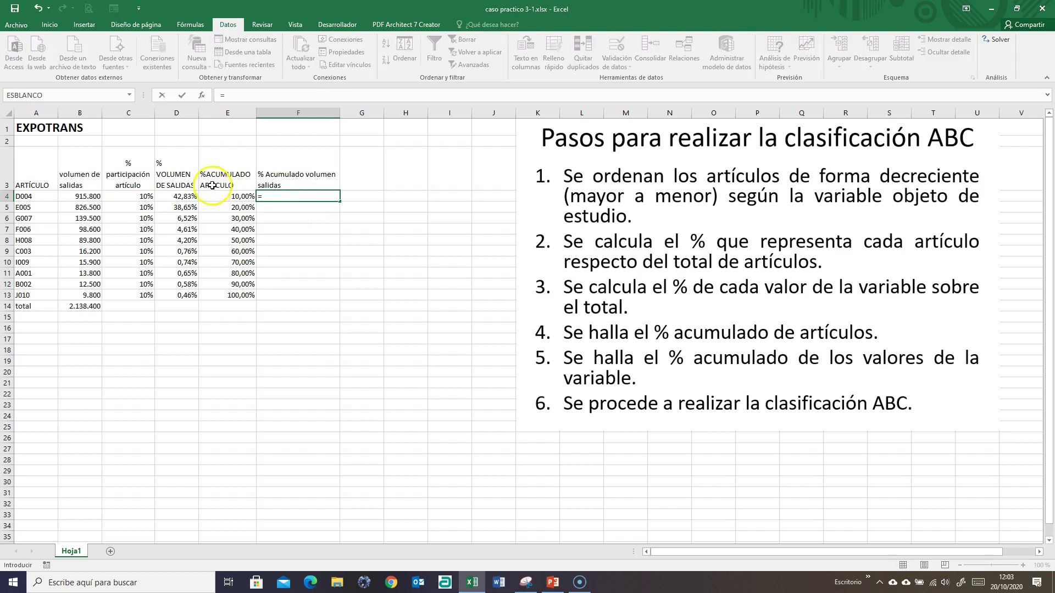
{"action": "left_click", "coordinate": [187, 197]}
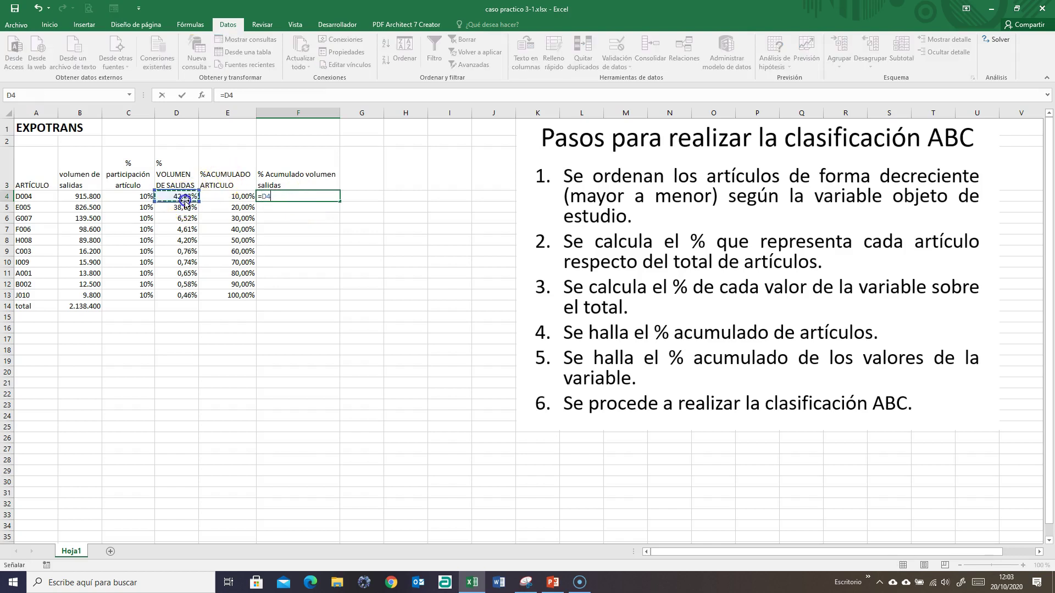
{"action": "key", "text": "Return"}
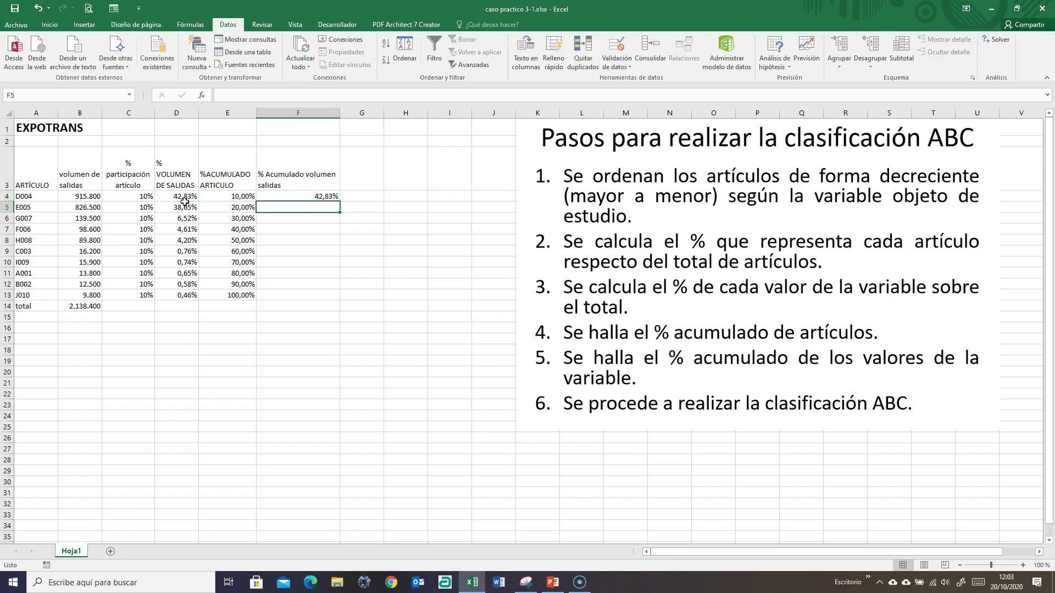
- Enter the running-total formula =F4+D5 in F5 and fill it down to F13
{"action": "type", "text": "="}
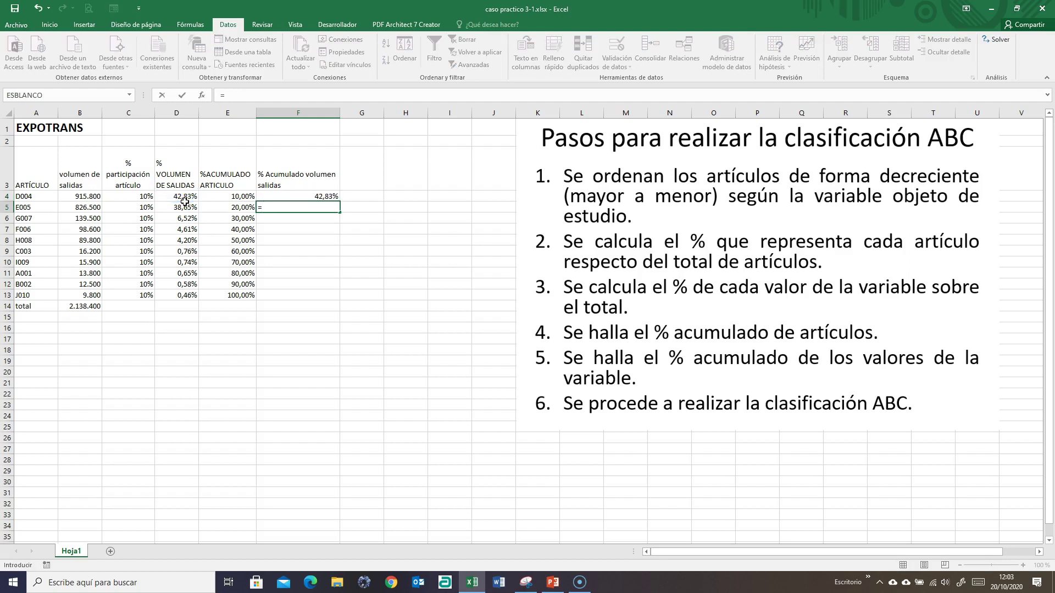
{"action": "left_click", "coordinate": [308, 196]}
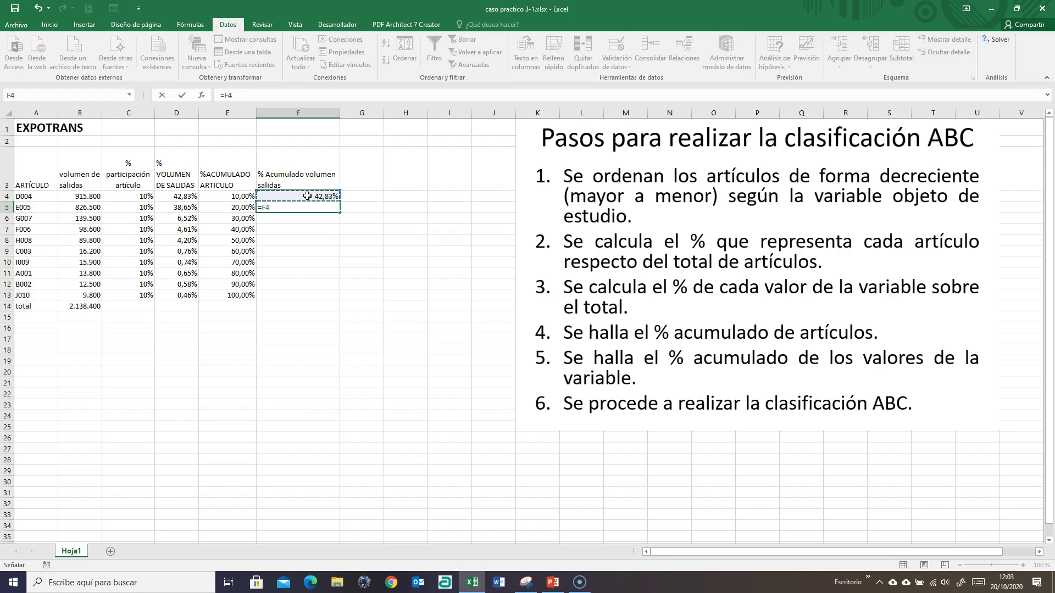
{"action": "type", "text": "+"}
{"action": "left_click", "coordinate": [188, 209]}
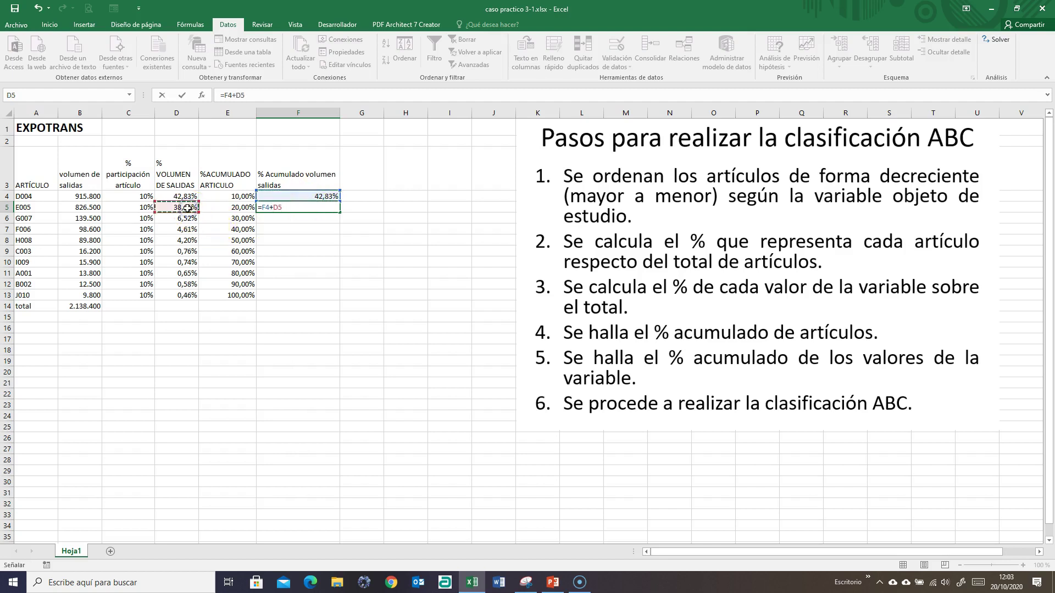
{"action": "key", "text": "Return"}
{"action": "key", "text": "Up"}
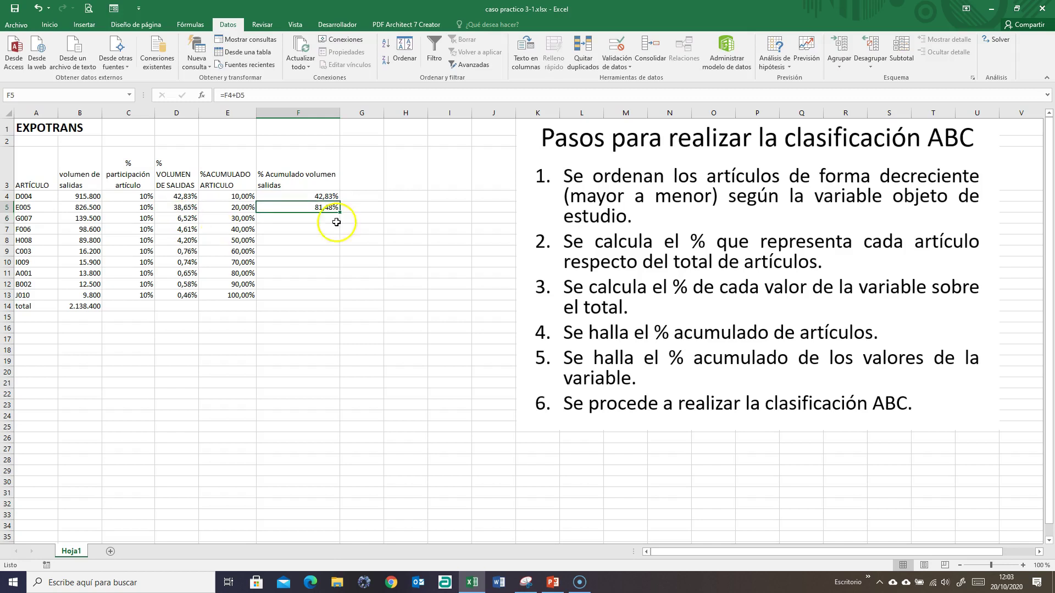
{"action": "left_click_drag", "start_coordinate": [340, 212], "coordinate": [334, 300]}
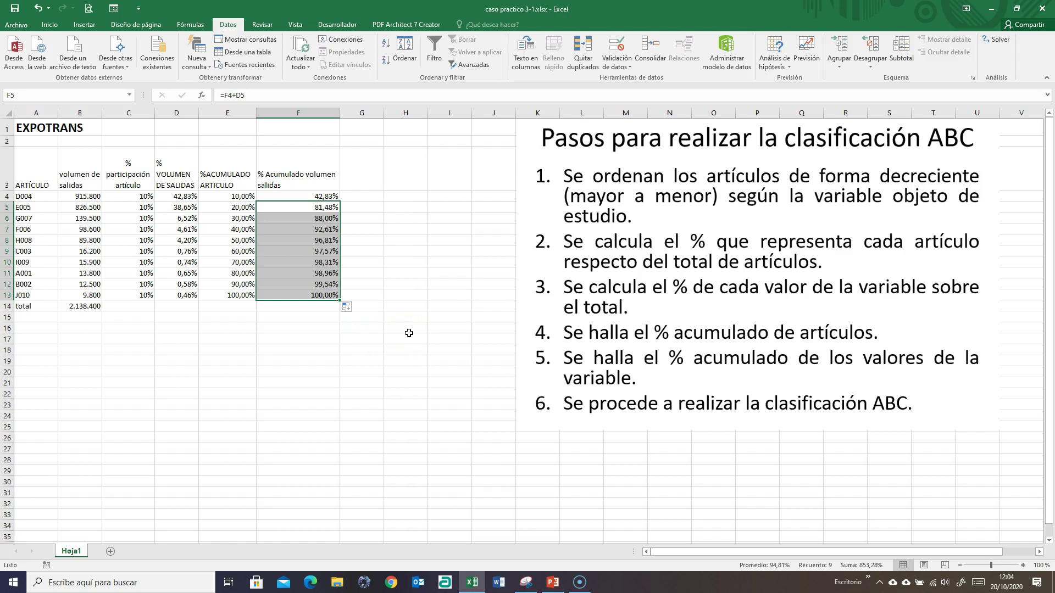
- Add the header "CLASIFICACIÓN" in G3 and widen column G so the header fits on one line
{"action": "left_click", "coordinate": [370, 178]}
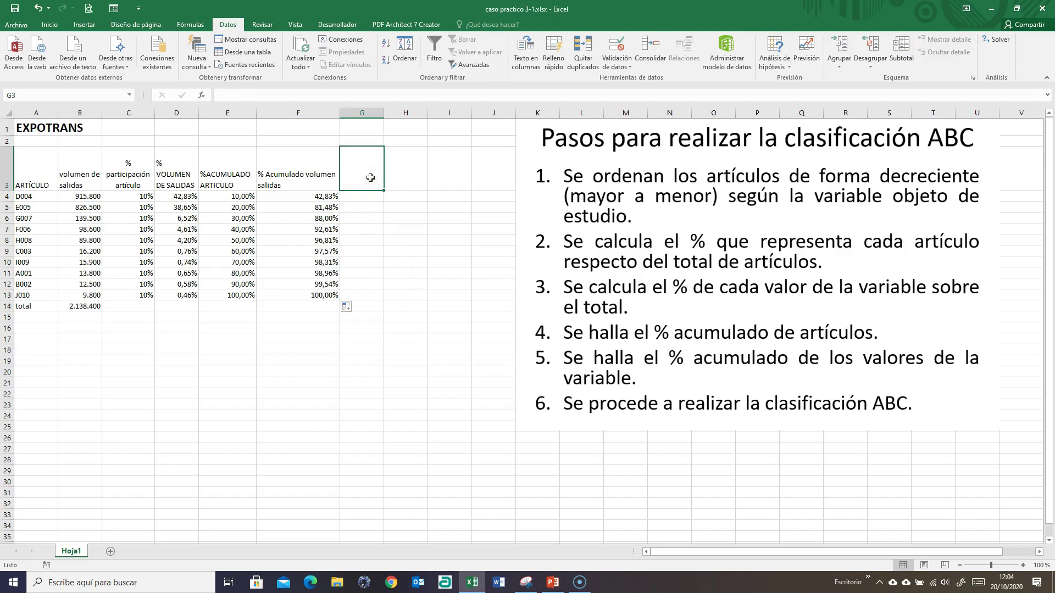
{"action": "type", "text": "cLASIFICACIÓN"}
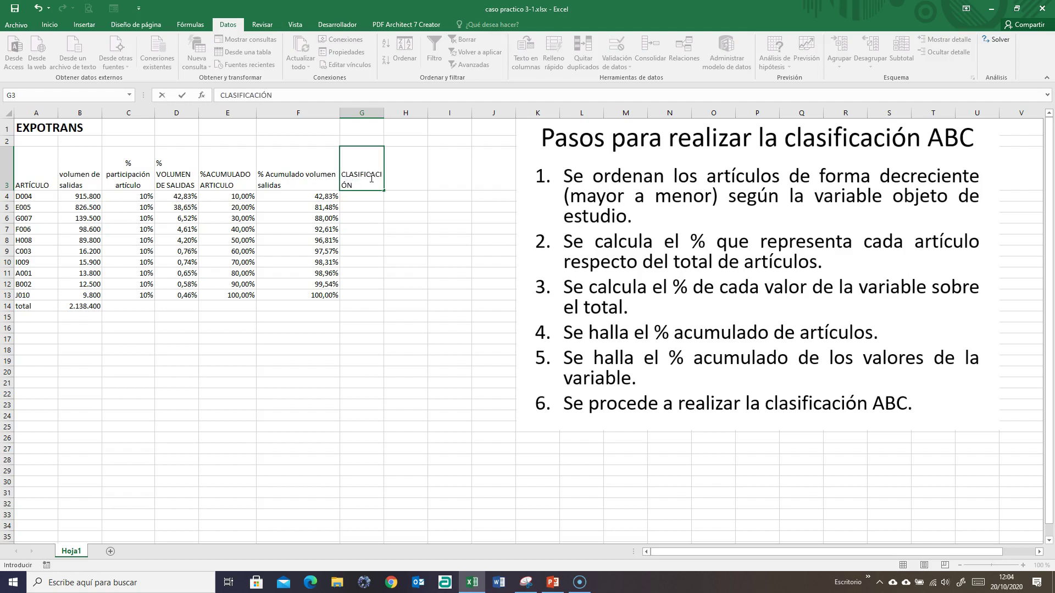
{"action": "left_click", "coordinate": [398, 166]}
{"action": "left_click_drag", "start_coordinate": [384, 115], "coordinate": [398, 118]}
{"action": "left_click", "coordinate": [371, 185]}
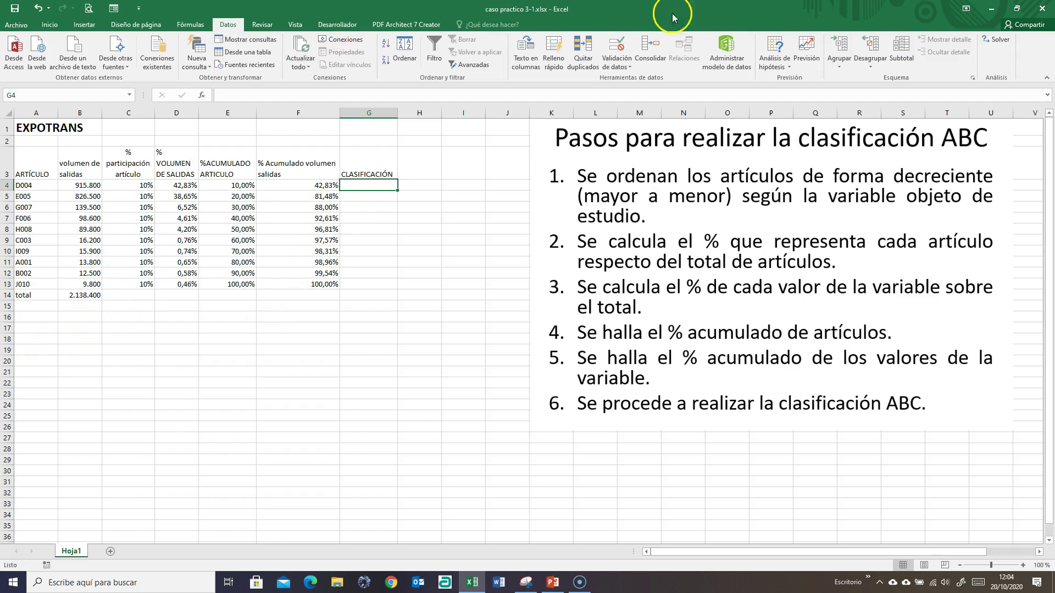
- Insert a text box below the table reading "PARETO:" and, on a new line, "20% de los artículo representa el 80% de la variable"
{"action": "left_click", "coordinate": [82, 24]}
{"action": "left_click", "coordinate": [822, 52]}
{"action": "left_click_drag", "start_coordinate": [49, 326], "coordinate": [284, 395]}
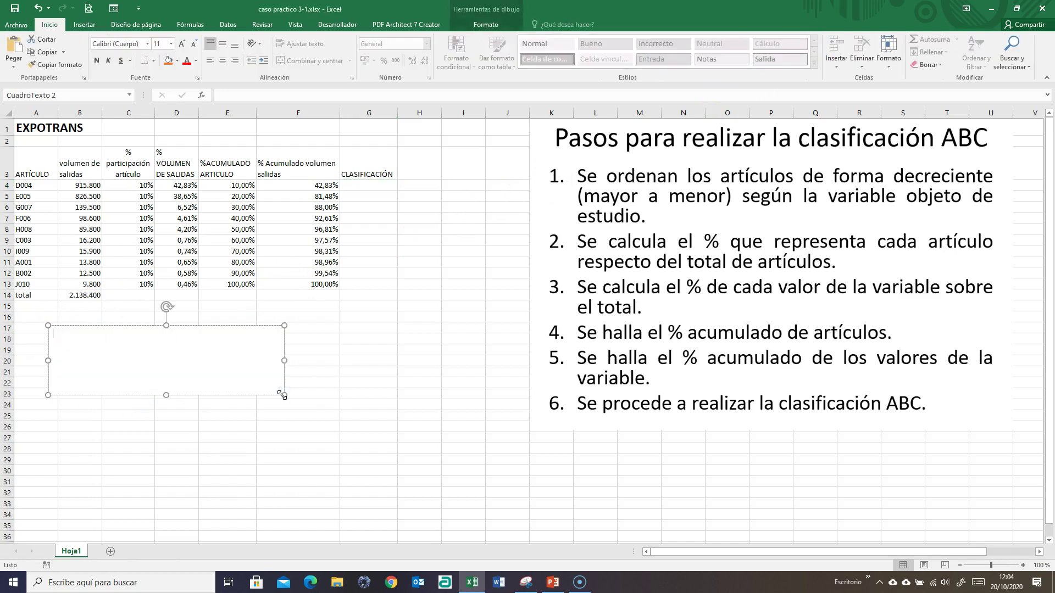
{"action": "type", "text": "PARETO"}
{"action": "key", "text": "BackSpace"}
{"action": "key", "text": "BackSpace"}
{"action": "key", "text": "BackSpace"}
{"action": "type", "text": "de los artículo res"}
{"action": "key", "text": "BackSpace"}
{"action": "type", "text": "pree"}
{"action": "type", "text": "senta el"}
{"action": "type", "text": " 80%"}
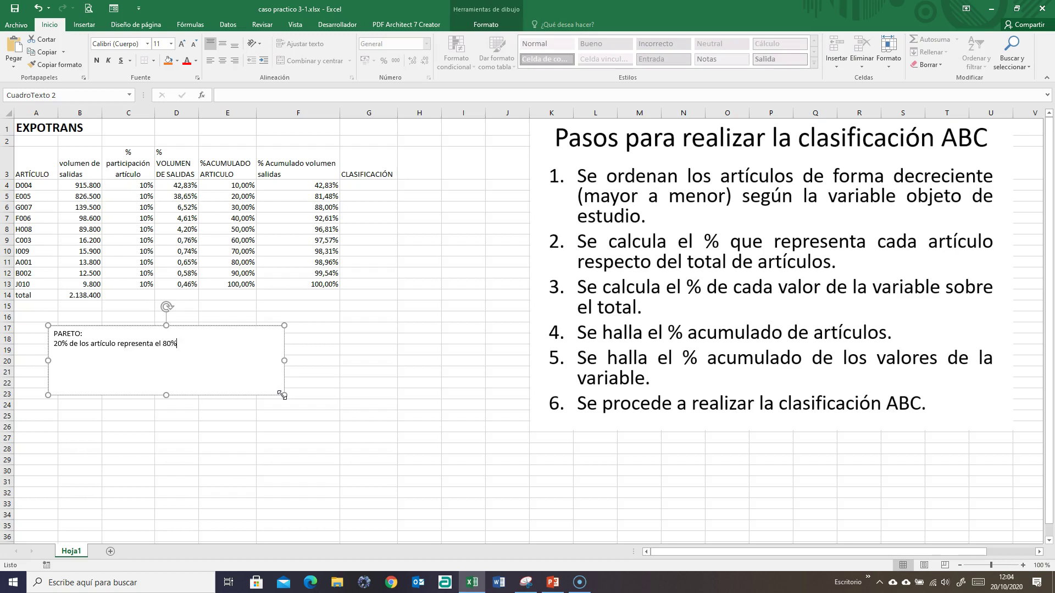
{"action": "type", "text": " D"}
{"action": "key", "text": "BackSpace"}
{"action": "type", "text": "de la variab"}
- Add the line "30% de los artículos representa el 15% de la variable" to the Pareto text box
{"action": "type", "text": "DE"}
{"action": "type", "text": " los artúclos"}
{"action": "key", "text": "BackSpace"}
{"action": "key", "text": "BackSpace"}
{"action": "key", "text": "BackSpace"}
{"action": "key", "text": "BackSpace"}
{"action": "type", "text": "ículos representa"}
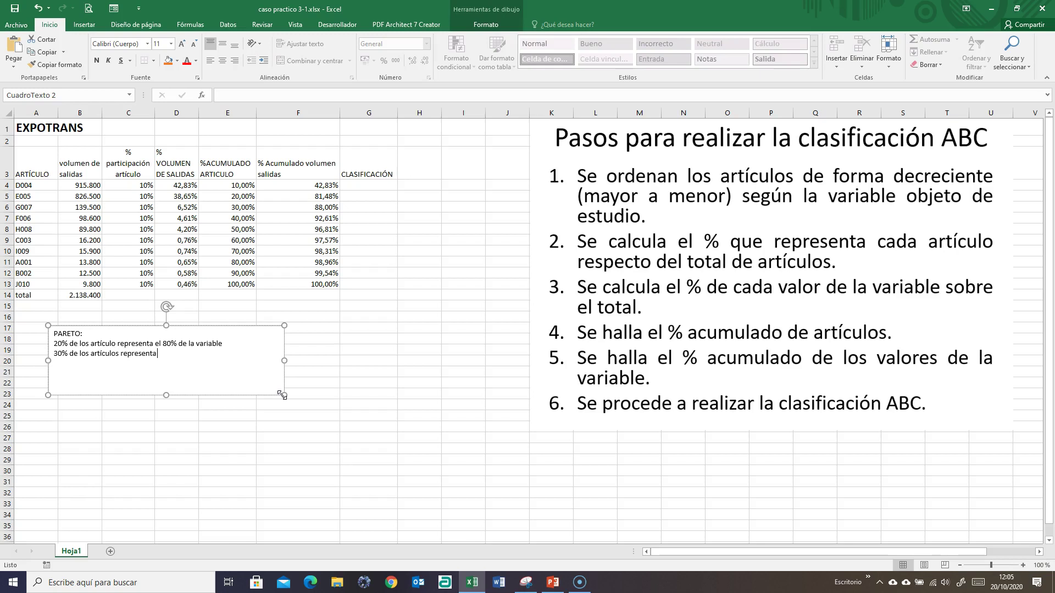
{"action": "type", "text": " el 15% d"}
{"action": "type", "text": "e la variabl"}
- Add the line "50% de los artículos representa el 5% de la variable" to the Pareto text box
{"action": "type", "text": "os ar"}
{"action": "type", "text": "tículos r"}
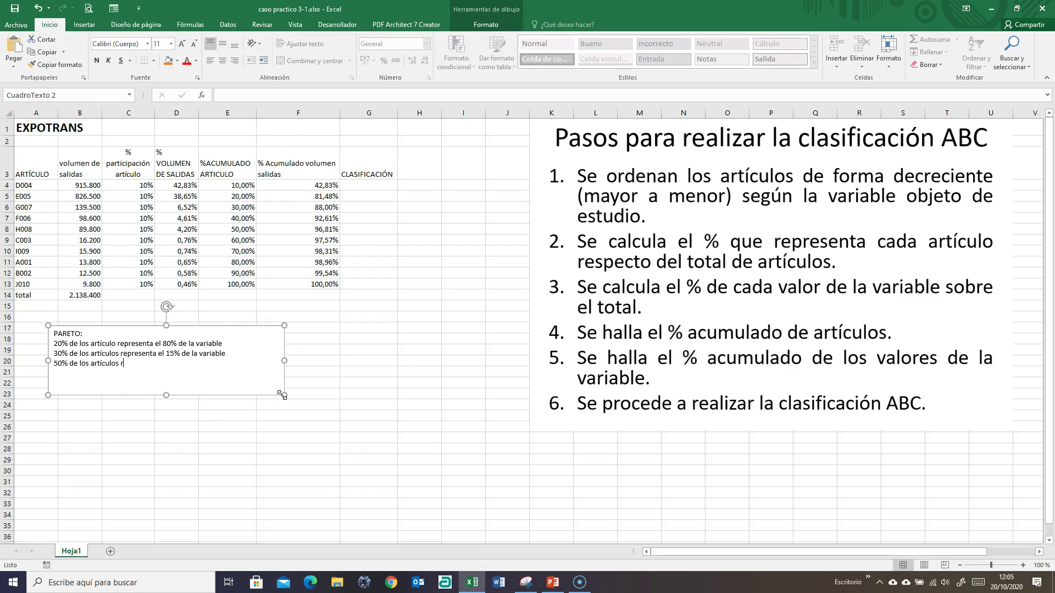
{"action": "type", "text": "epresenta el 5% de la variable"}
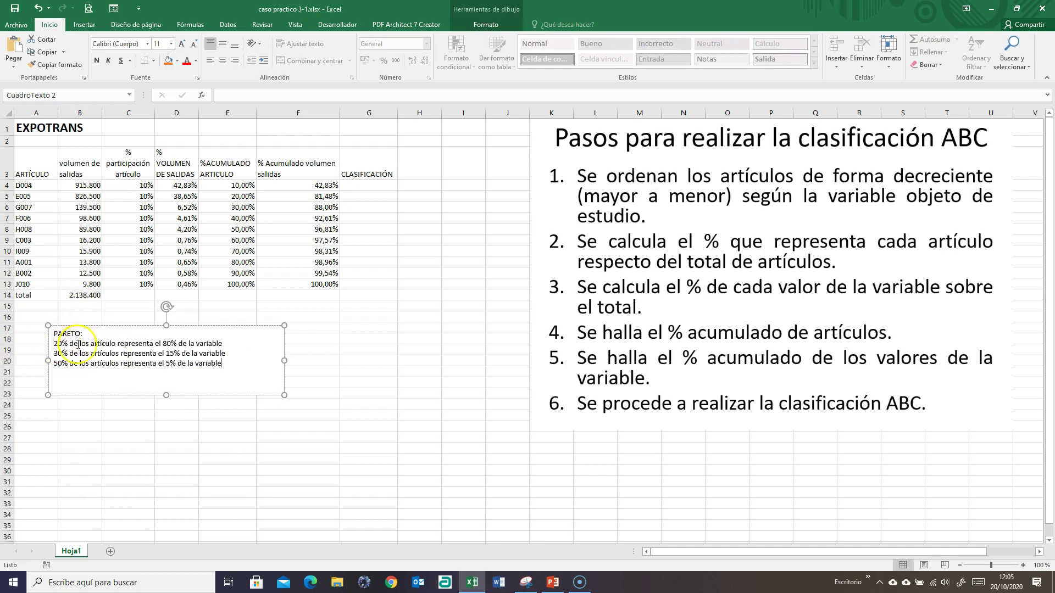
- Append the class labels "- A", "- B" and "- C" to the 20%, 30% and 50% lines of the text box
{"action": "left_click", "coordinate": [223, 344]}
{"action": "double_click", "coordinate": [227, 355]}
{"action": "left_click", "coordinate": [223, 364]}
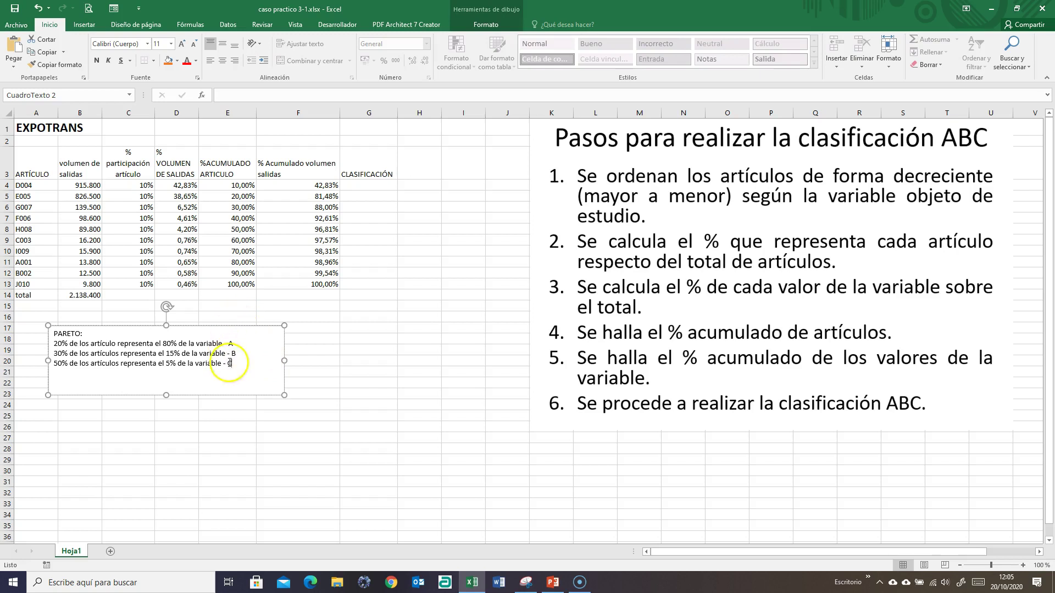
- Shrink the text box to fit its text and make the "PARETO:" heading bold
{"action": "left_click_drag", "start_coordinate": [284, 395], "coordinate": [253, 379]}
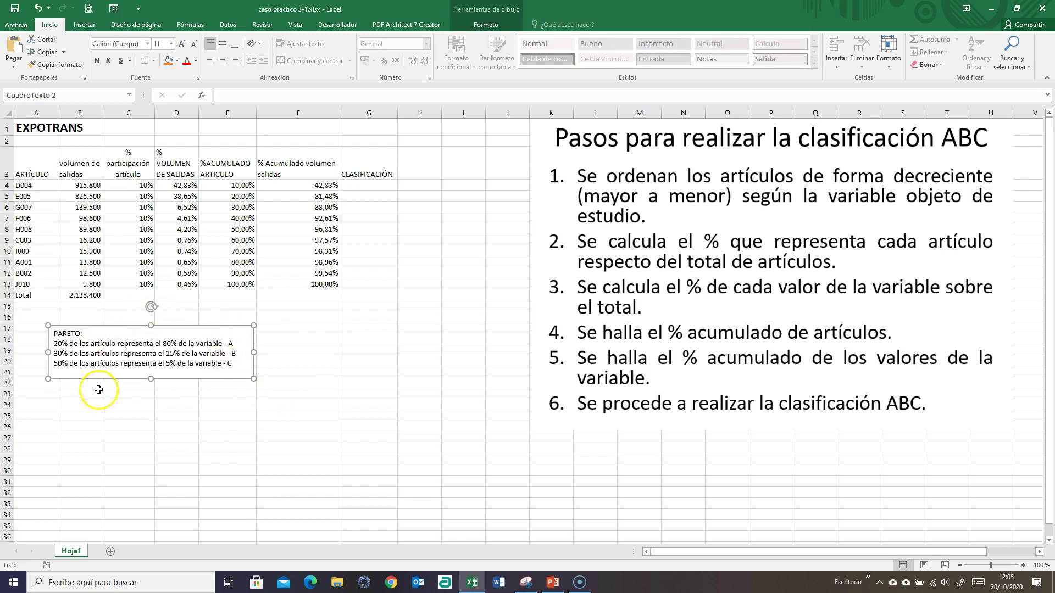
{"action": "left_click_drag", "start_coordinate": [84, 333], "coordinate": [51, 332]}
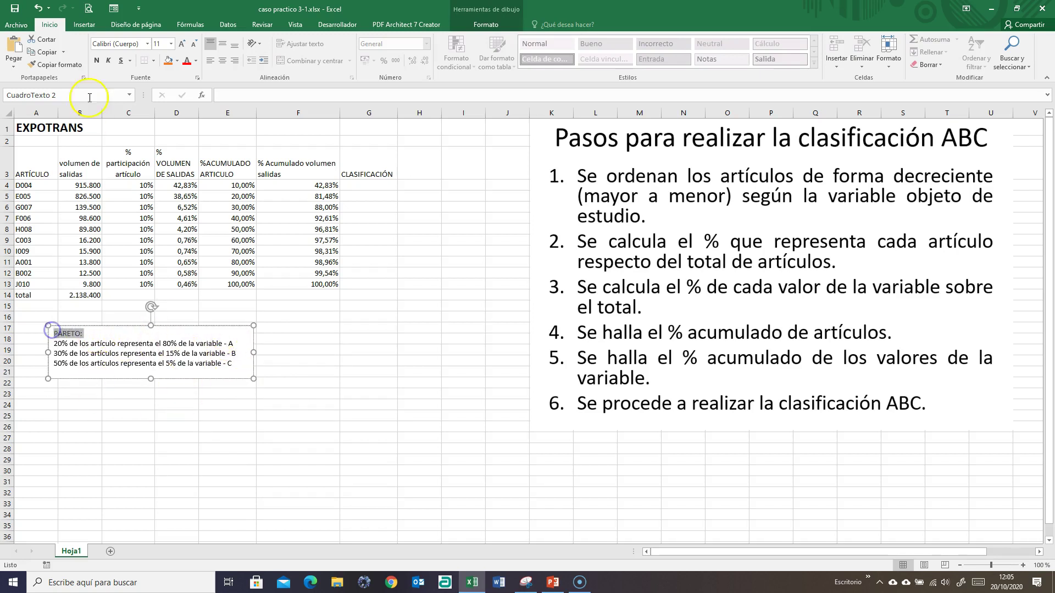
{"action": "left_click", "coordinate": [96, 60]}
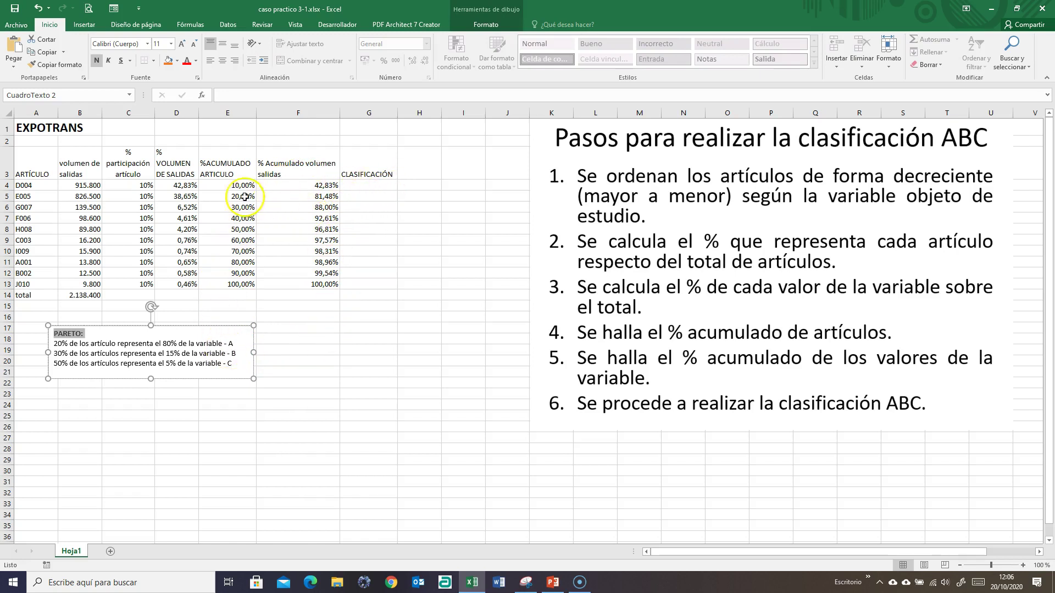
- Fill the first two article rows, A4:G5, with yellow and compare their cumulative percentages in E5 and F5
{"action": "left_click_drag", "start_coordinate": [30, 187], "coordinate": [356, 195]}
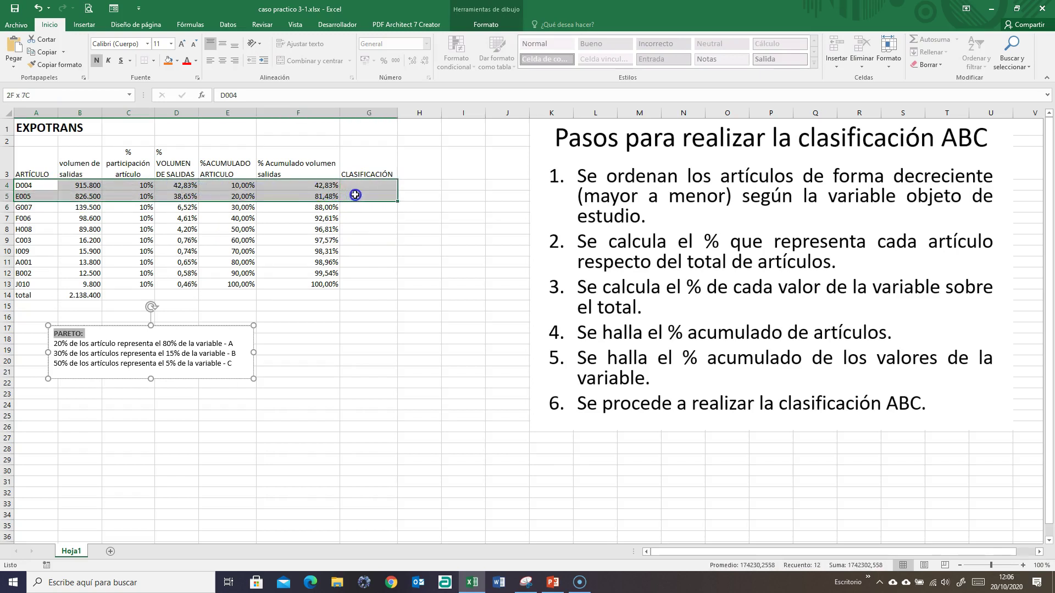
{"action": "left_click", "coordinate": [168, 61]}
{"action": "left_click", "coordinate": [321, 195]}
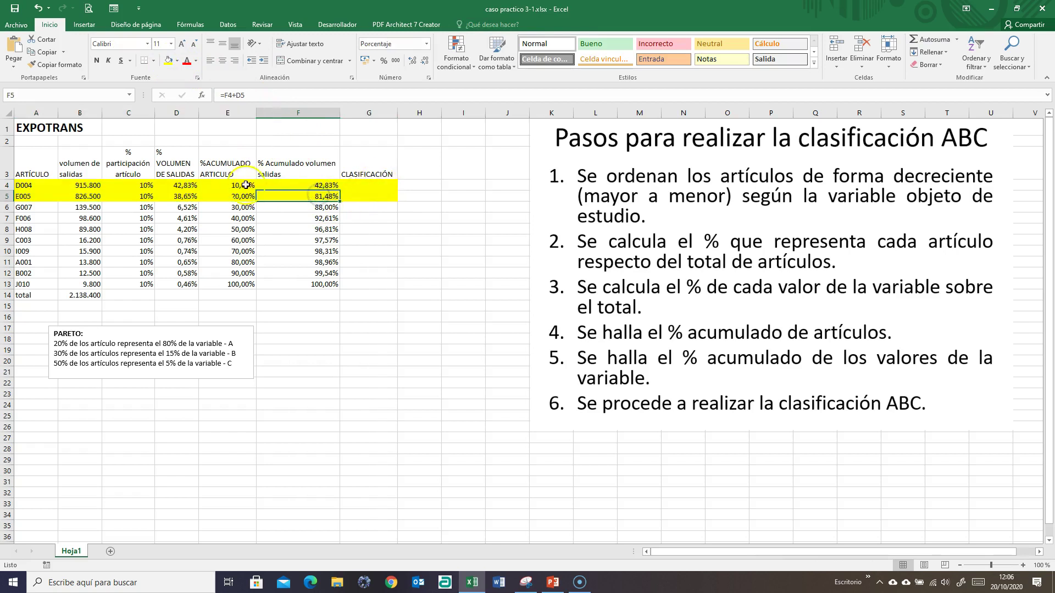
{"action": "left_click", "coordinate": [240, 196]}
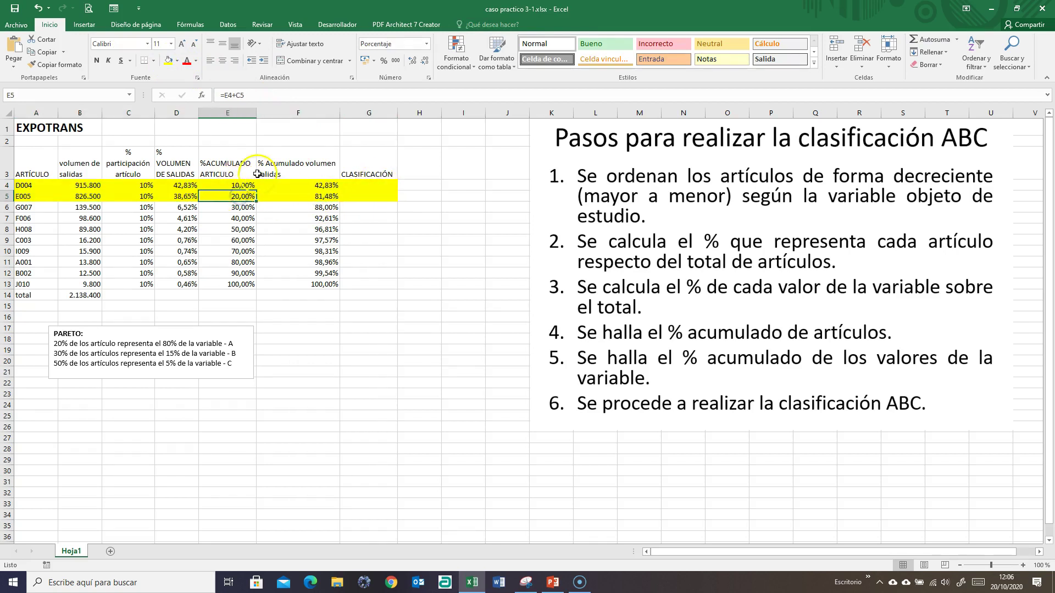
{"action": "left_click", "coordinate": [320, 196]}
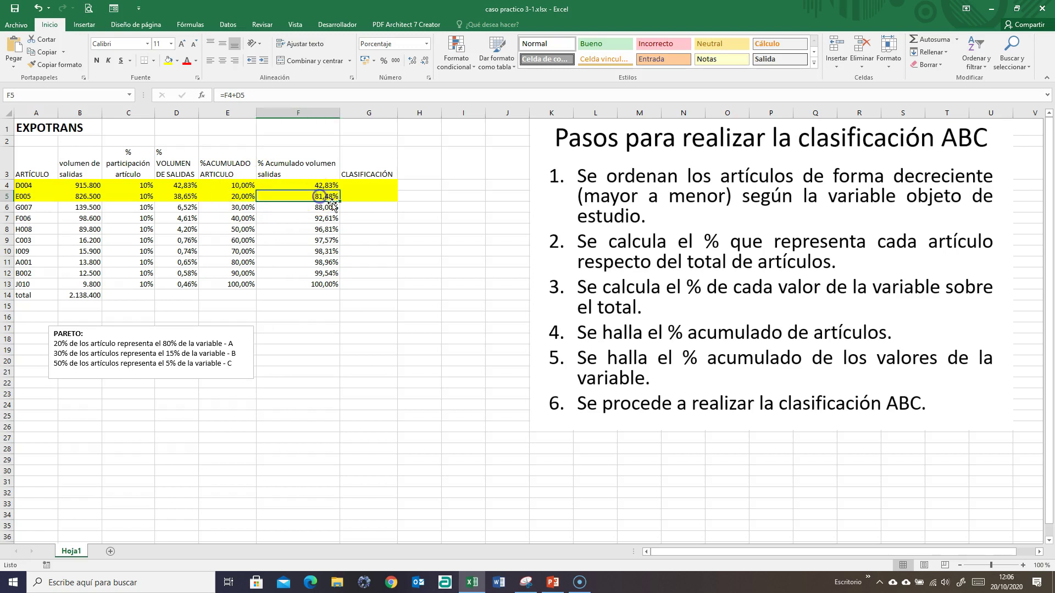
{"action": "left_click", "coordinate": [237, 196]}
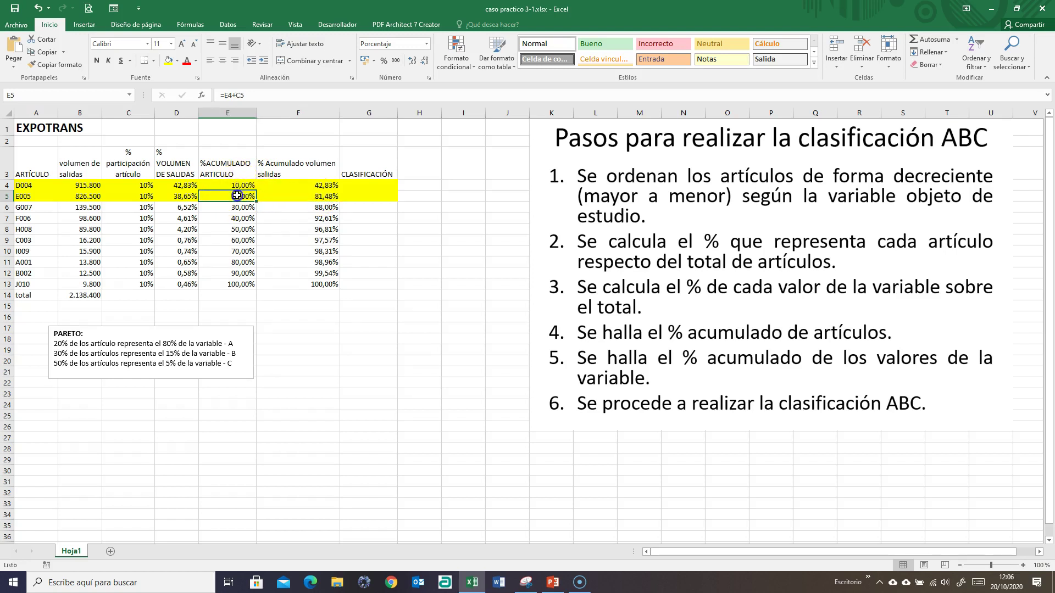
{"action": "left_click", "coordinate": [318, 196]}
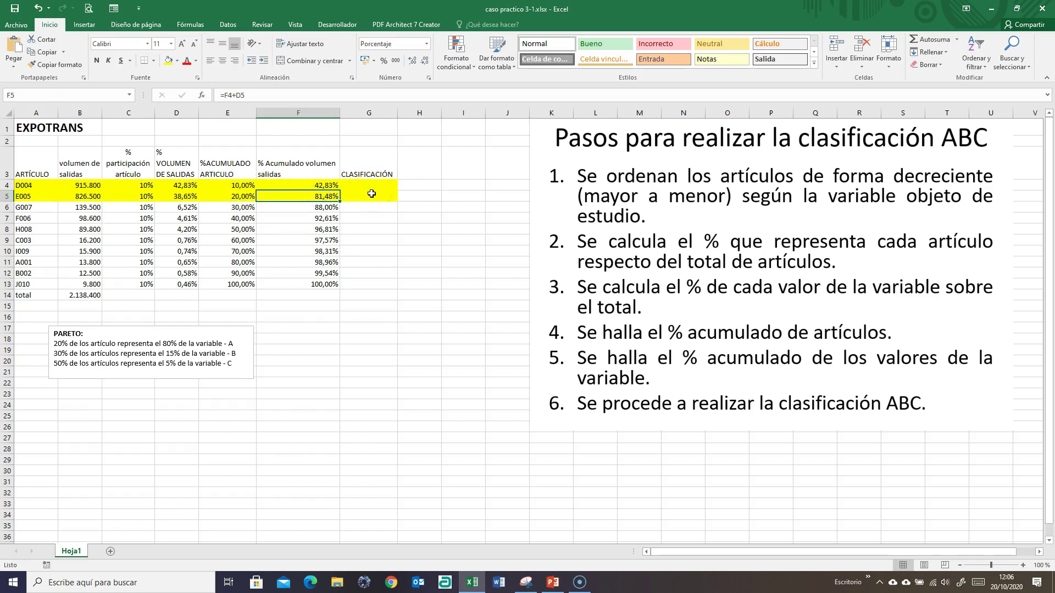
- Merge G4:G5, enter the class "A" and centre it vertically in the merged cell
{"action": "left_click_drag", "start_coordinate": [371, 185], "coordinate": [365, 196]}
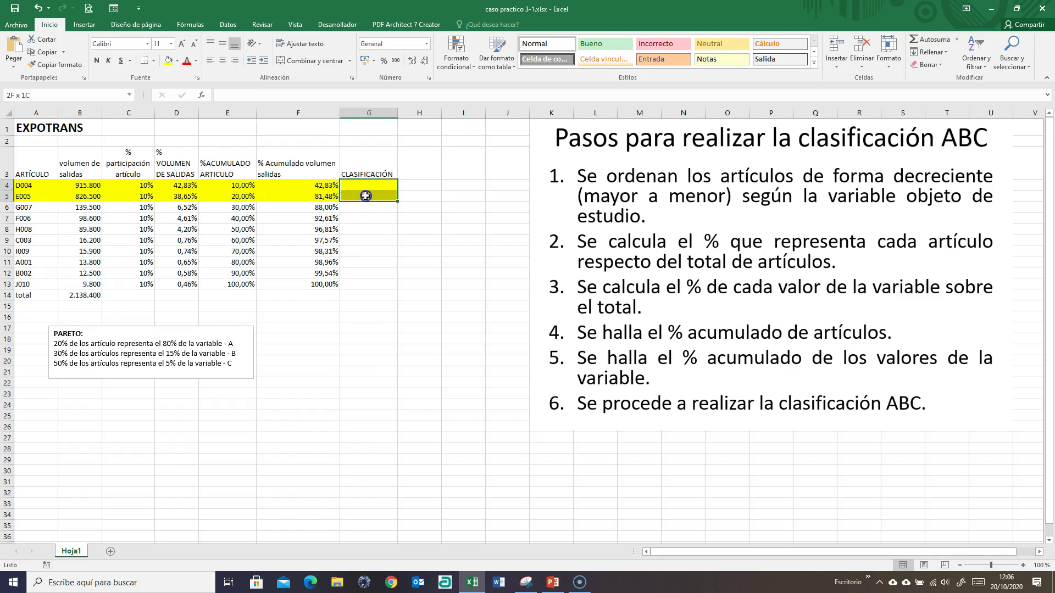
{"action": "left_click", "coordinate": [310, 60]}
{"action": "type", "text": "a"}
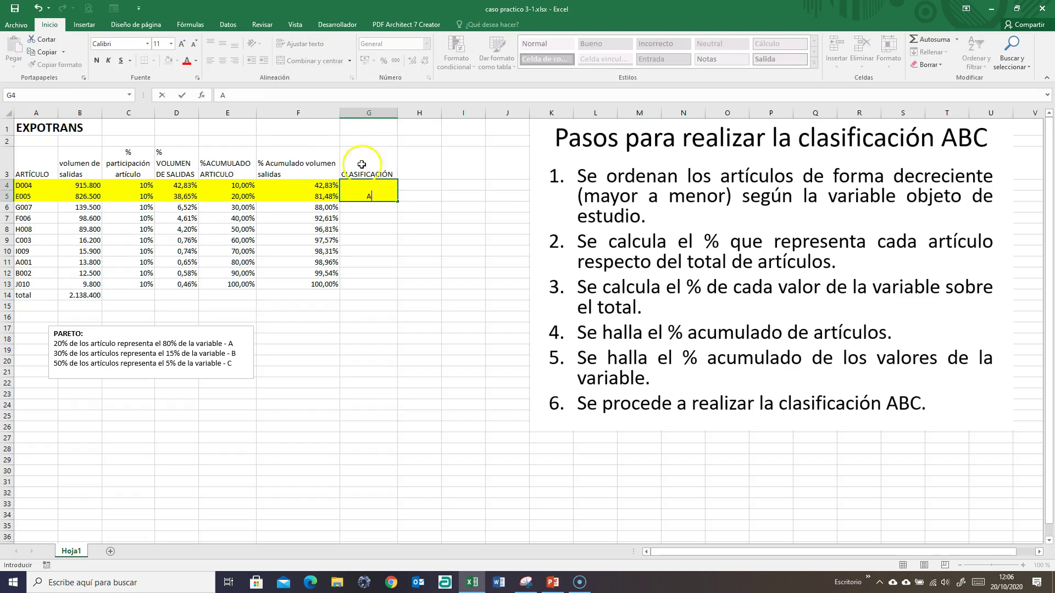
{"action": "left_click", "coordinate": [363, 241]}
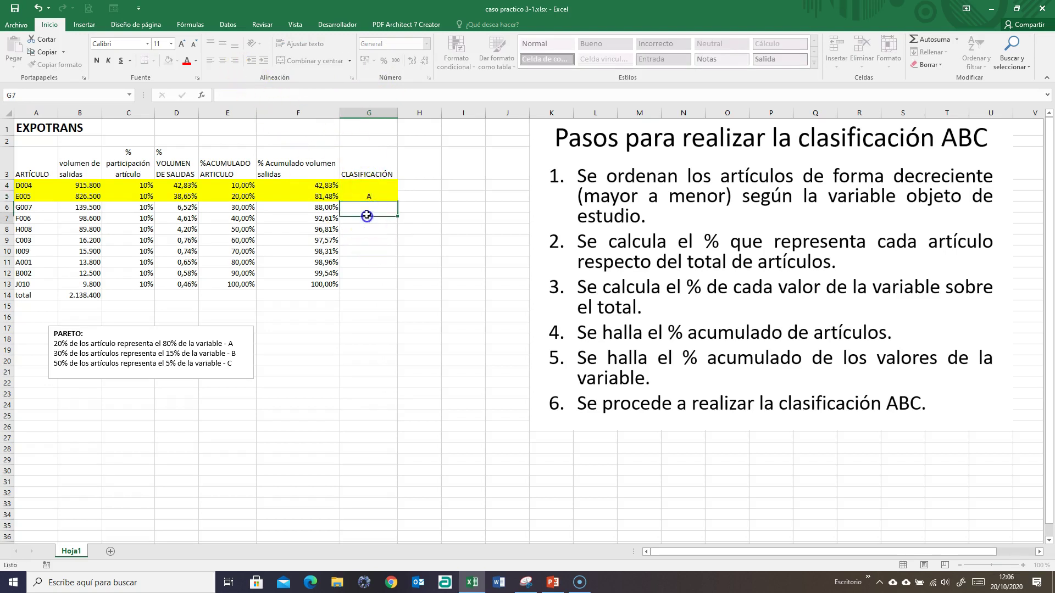
{"action": "left_click", "coordinate": [368, 193]}
{"action": "left_click", "coordinate": [223, 47]}
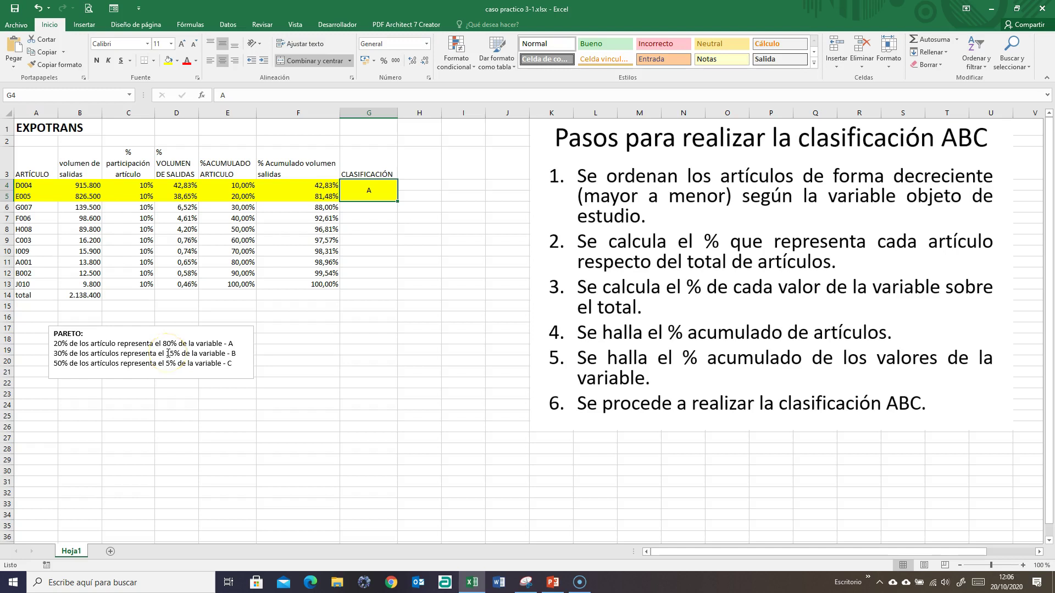
- Fill the next three article rows, A6:G8, with light blue and check the combined volume share of D6:D8
{"action": "left_click", "coordinate": [361, 212]}
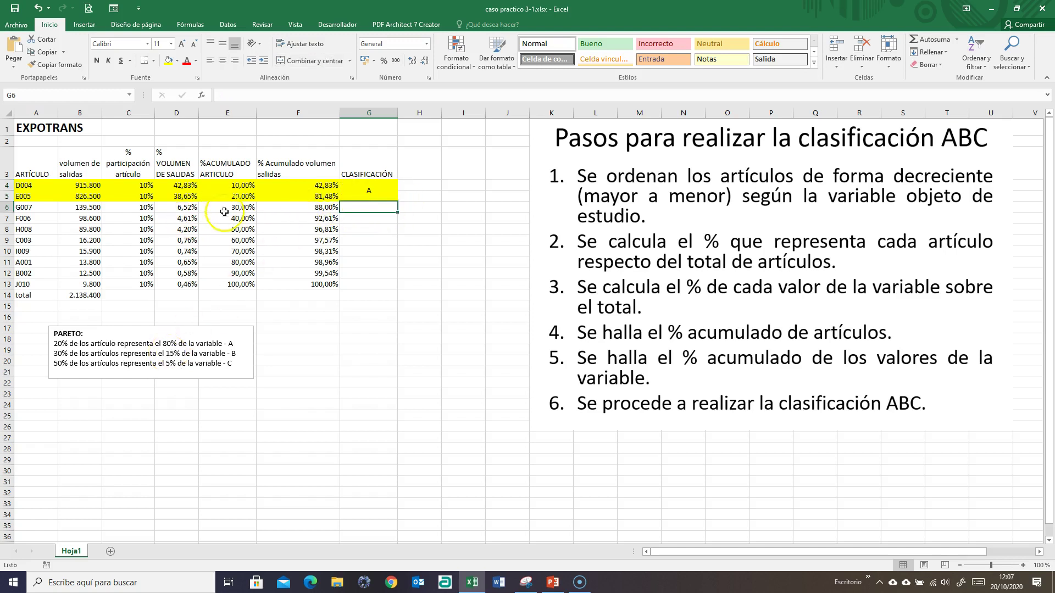
{"action": "left_click", "coordinate": [241, 229]}
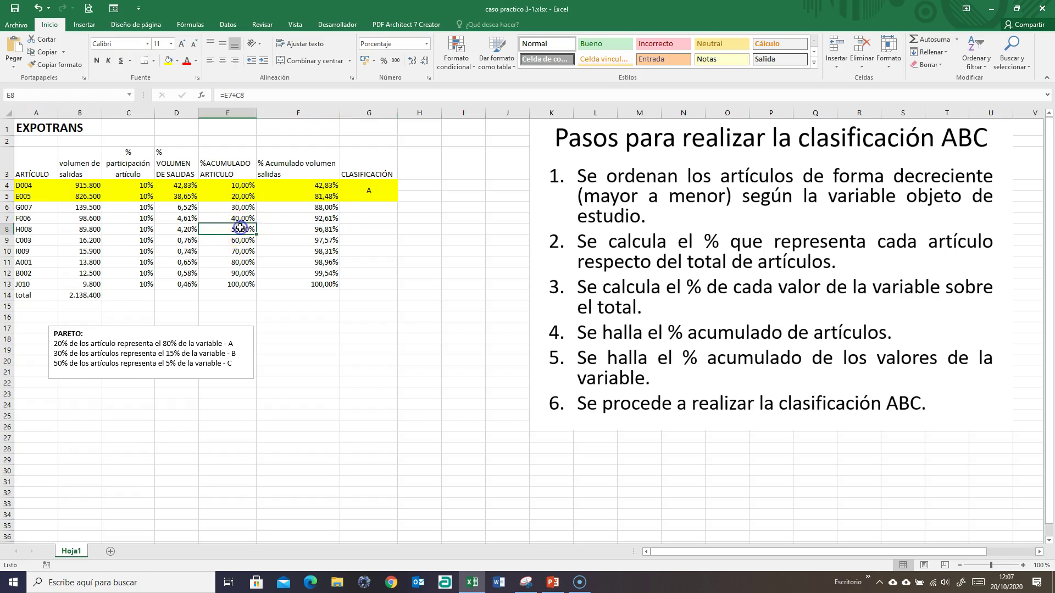
{"action": "left_click", "coordinate": [245, 198]}
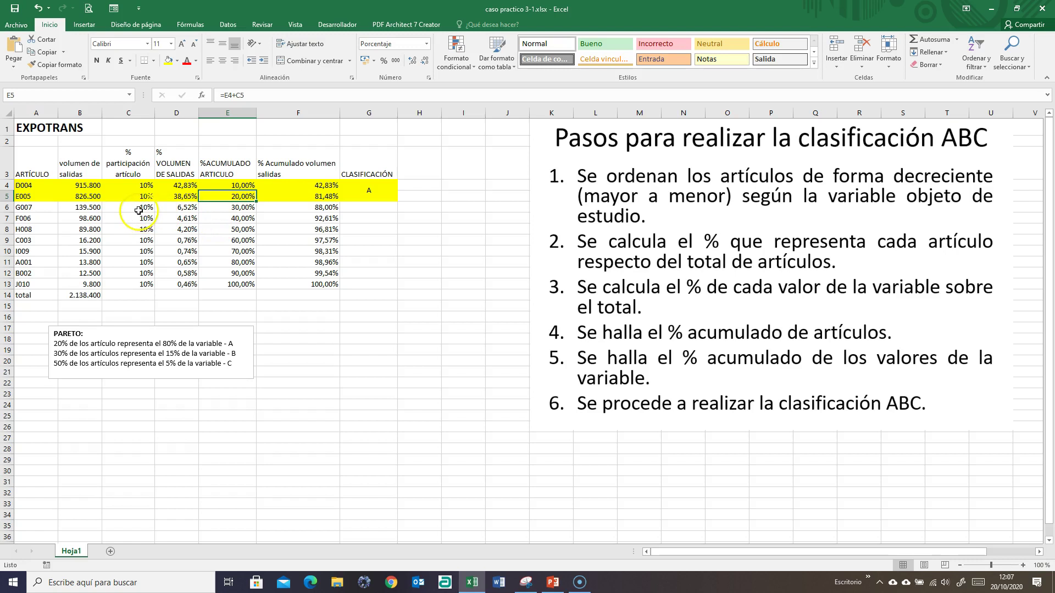
{"action": "left_click_drag", "start_coordinate": [28, 208], "coordinate": [363, 230]}
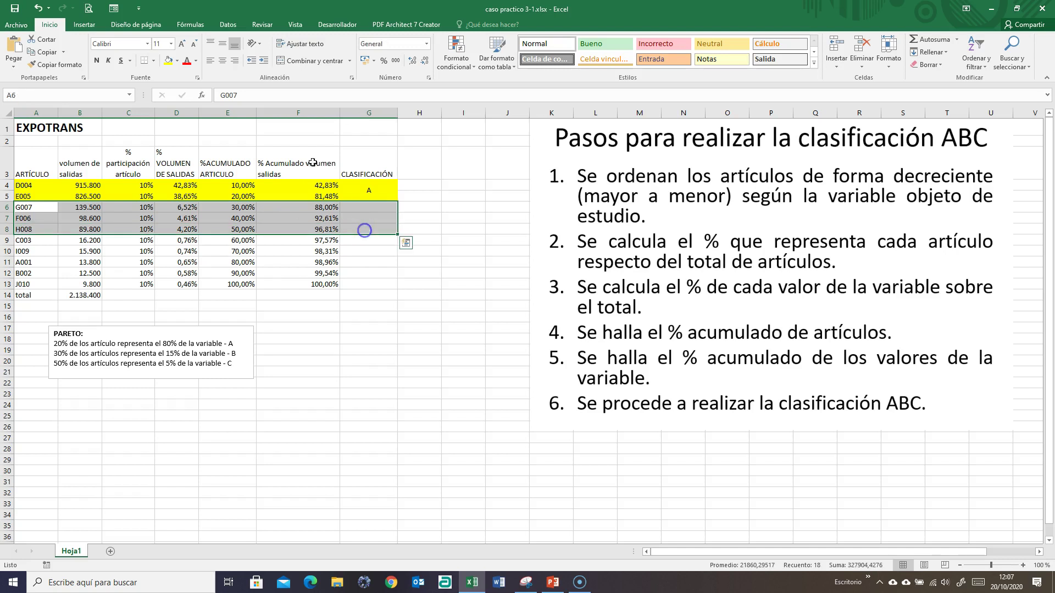
{"action": "left_click", "coordinate": [178, 61]}
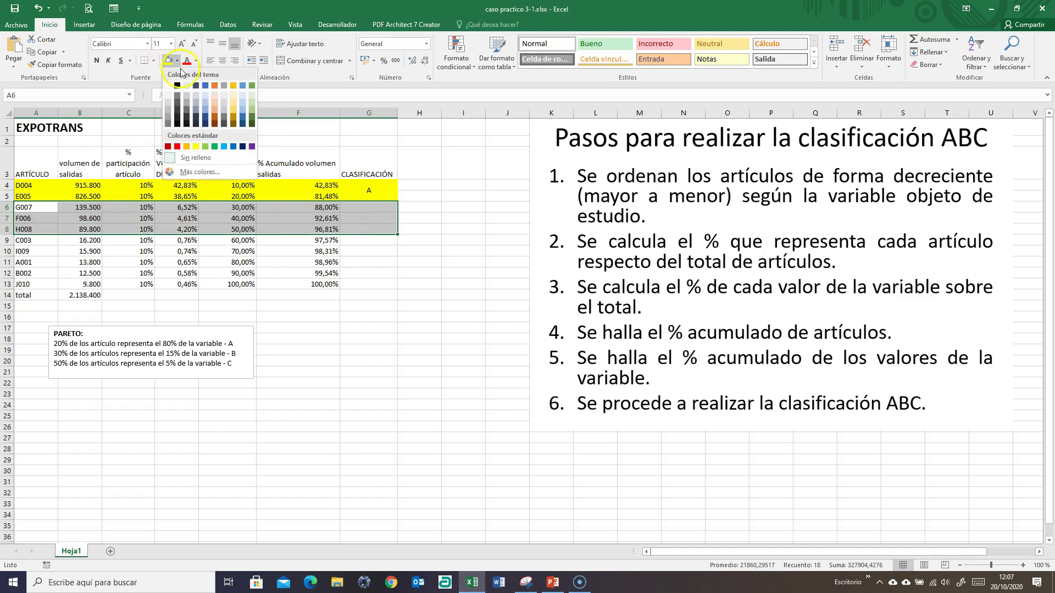
{"action": "left_click", "coordinate": [243, 113]}
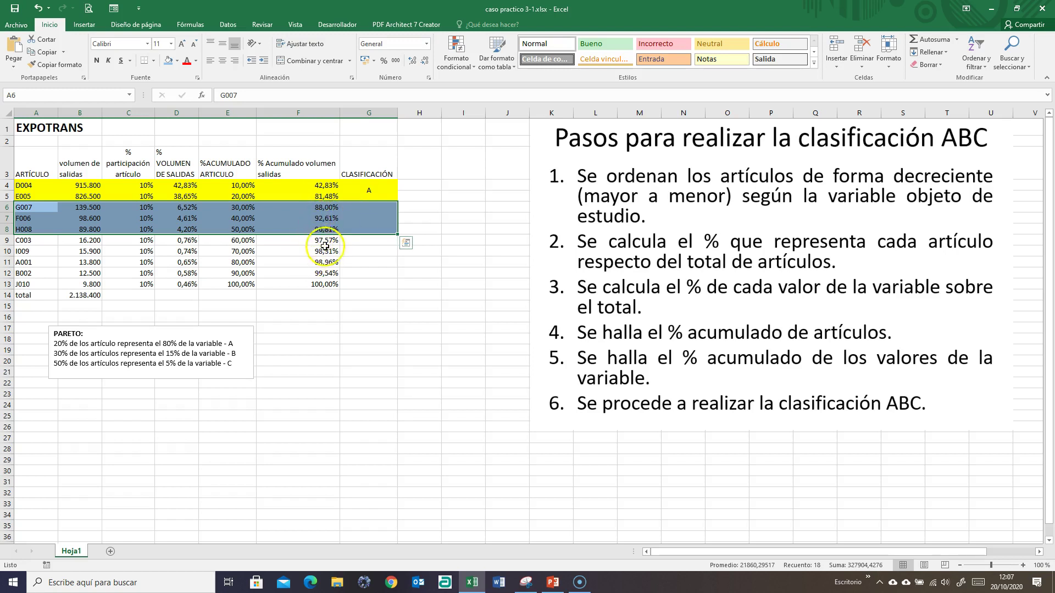
{"action": "left_click", "coordinate": [321, 230]}
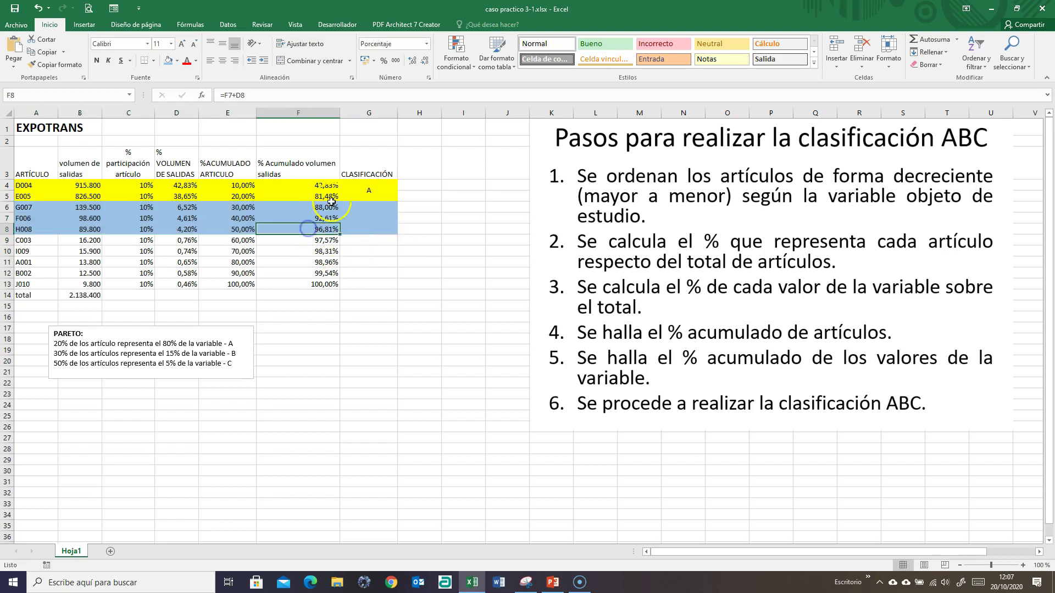
{"action": "left_click_drag", "start_coordinate": [186, 209], "coordinate": [188, 234]}
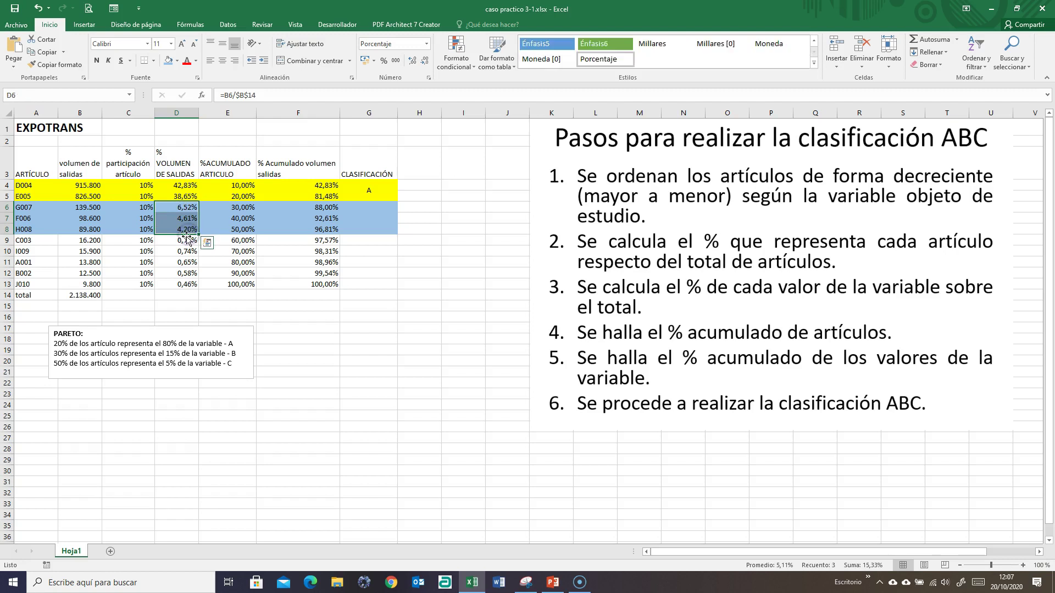
- Calculate the combined volume share of the three light blue articles in F17 with =SUMA(D6:D8)
{"action": "left_click", "coordinate": [300, 324]}
{"action": "type", "text": "="}
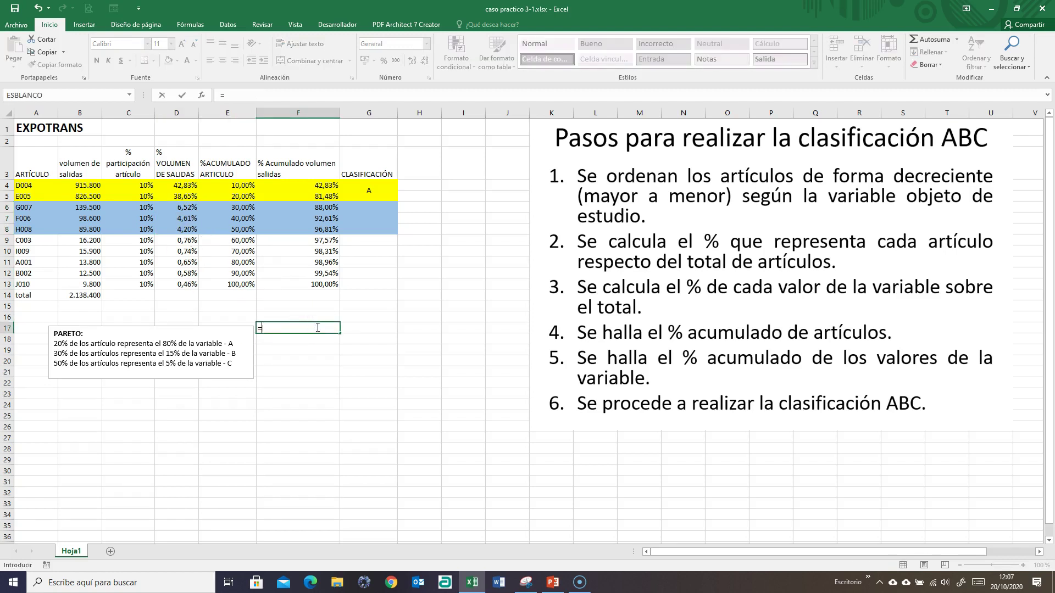
{"action": "type", "text": "suma("}
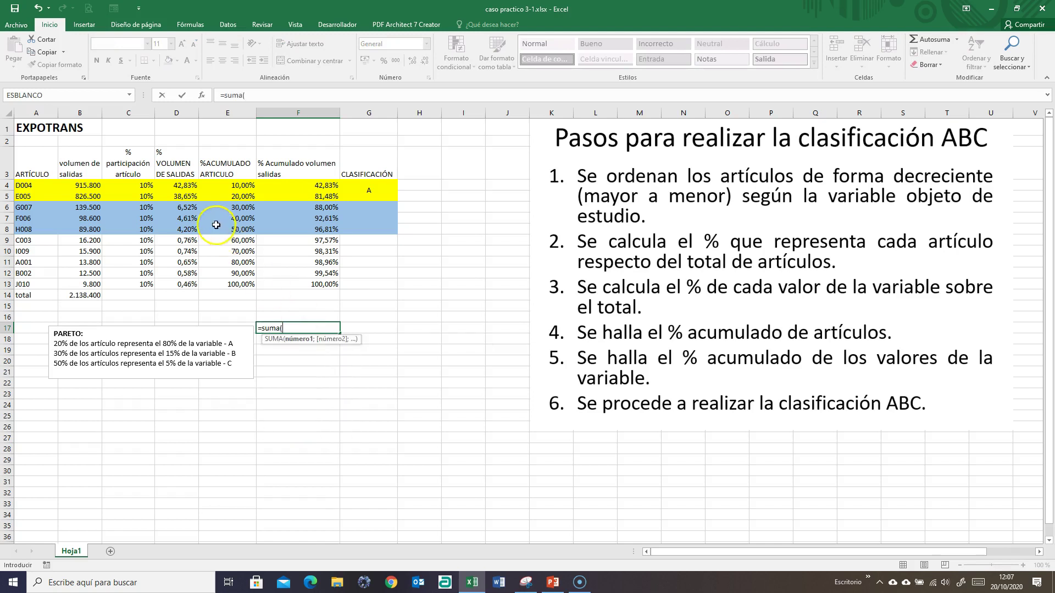
{"action": "left_click_drag", "start_coordinate": [179, 206], "coordinate": [179, 231]}
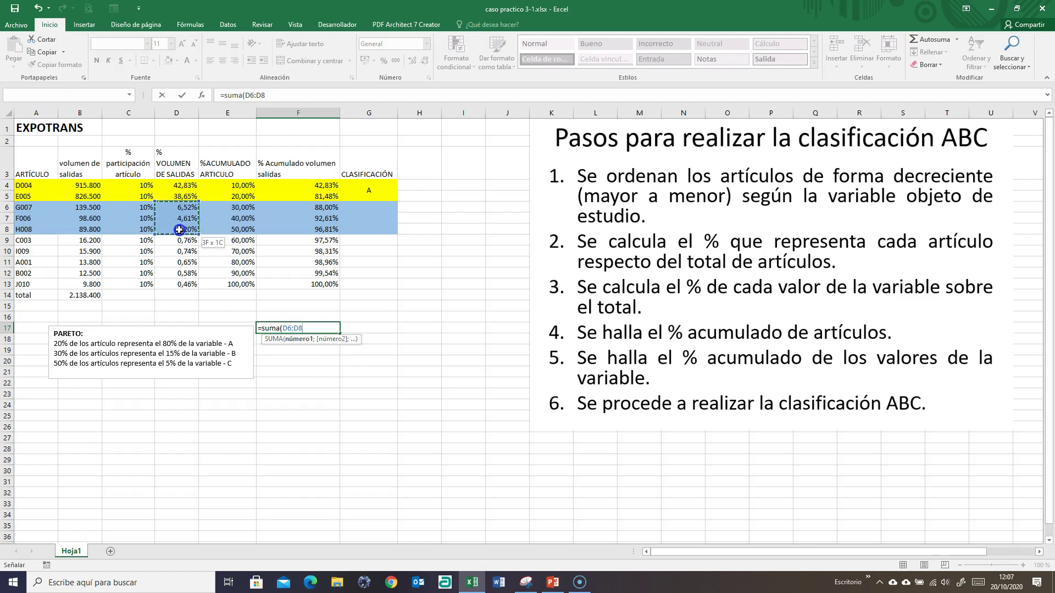
{"action": "type", "text": ")"}
{"action": "key", "text": "Return"}
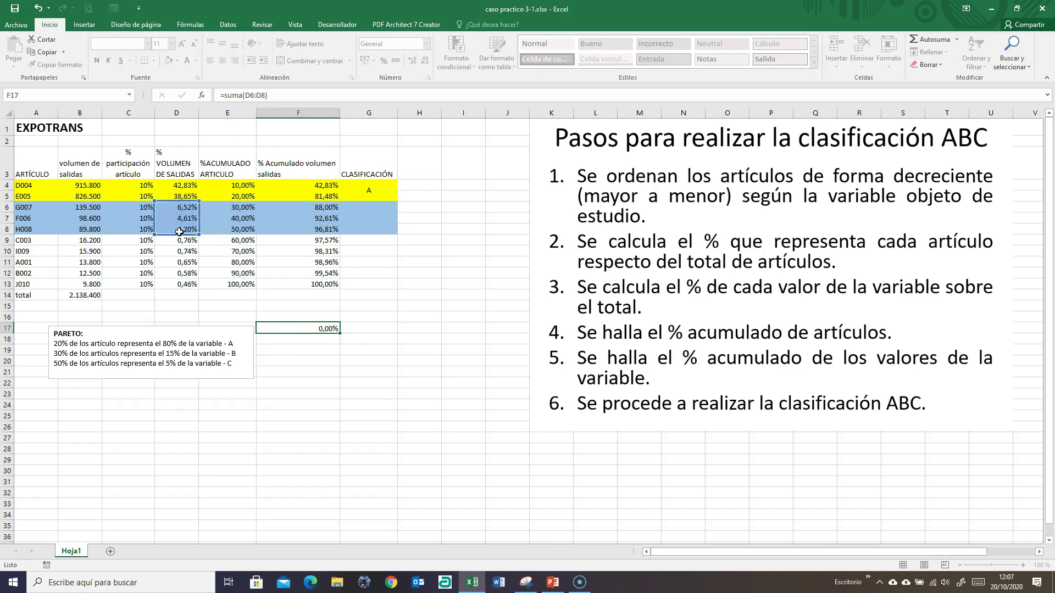
{"action": "key", "text": "Up"}
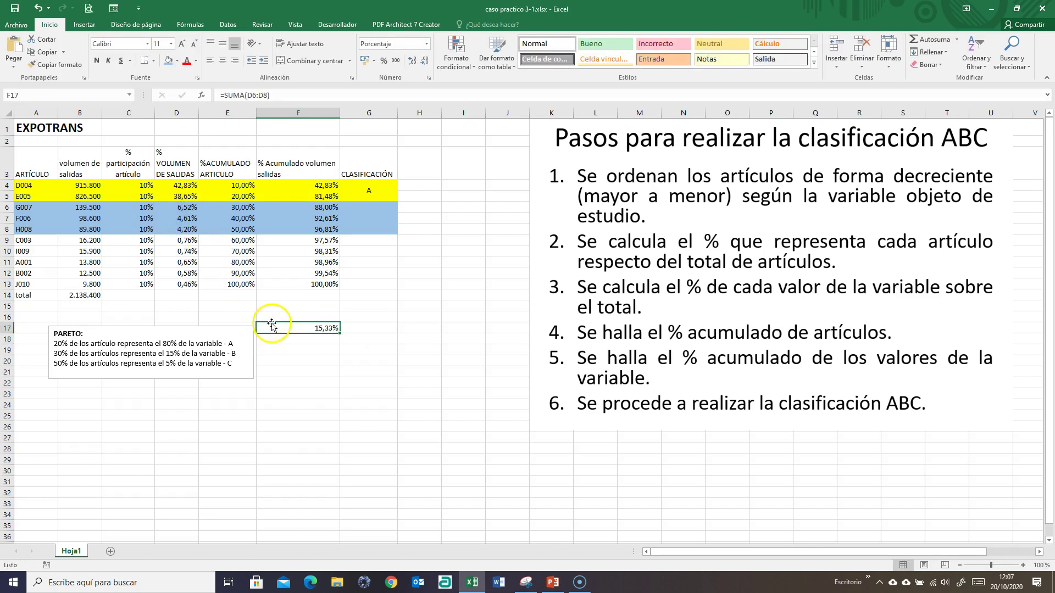
- Cross-check the class B volume share in F18 by subtracting cumulative percentages with the formula =F8-F5
{"action": "left_click", "coordinate": [287, 341]}
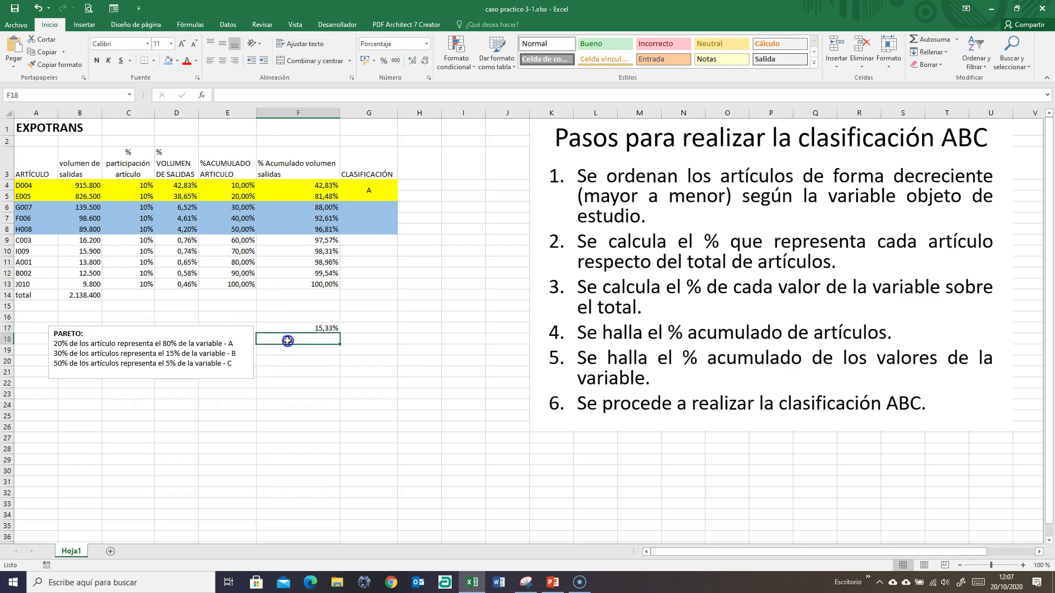
{"action": "left_click", "coordinate": [319, 230]}
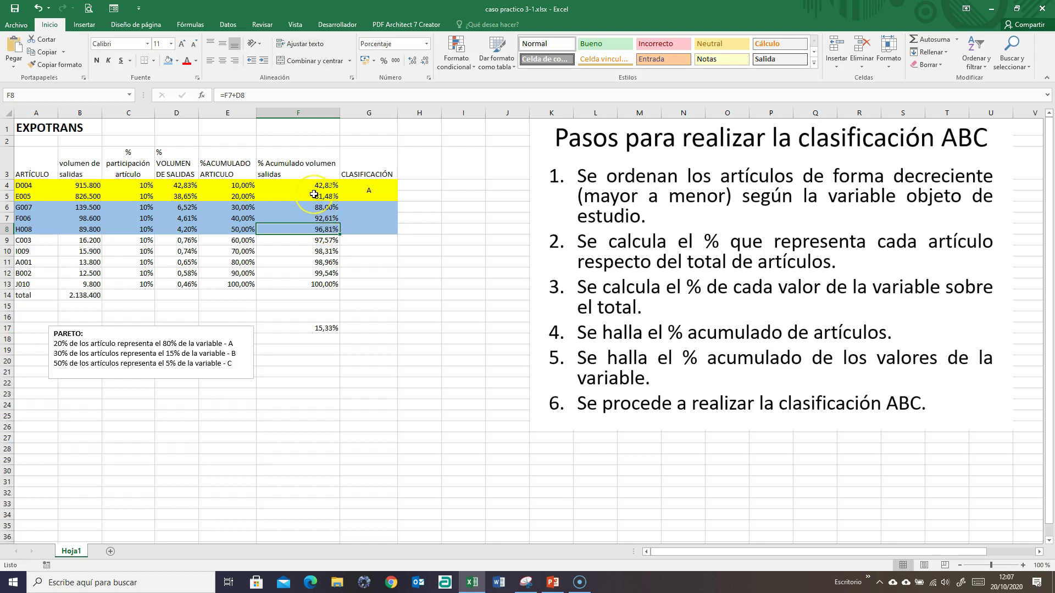
{"action": "left_click", "coordinate": [319, 339]}
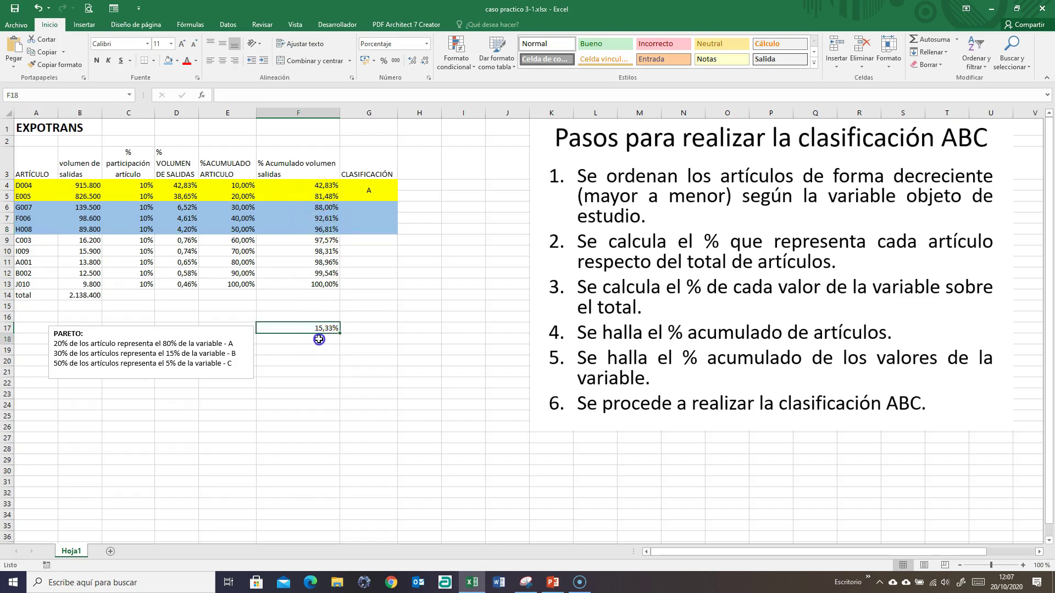
{"action": "type", "text": "="}
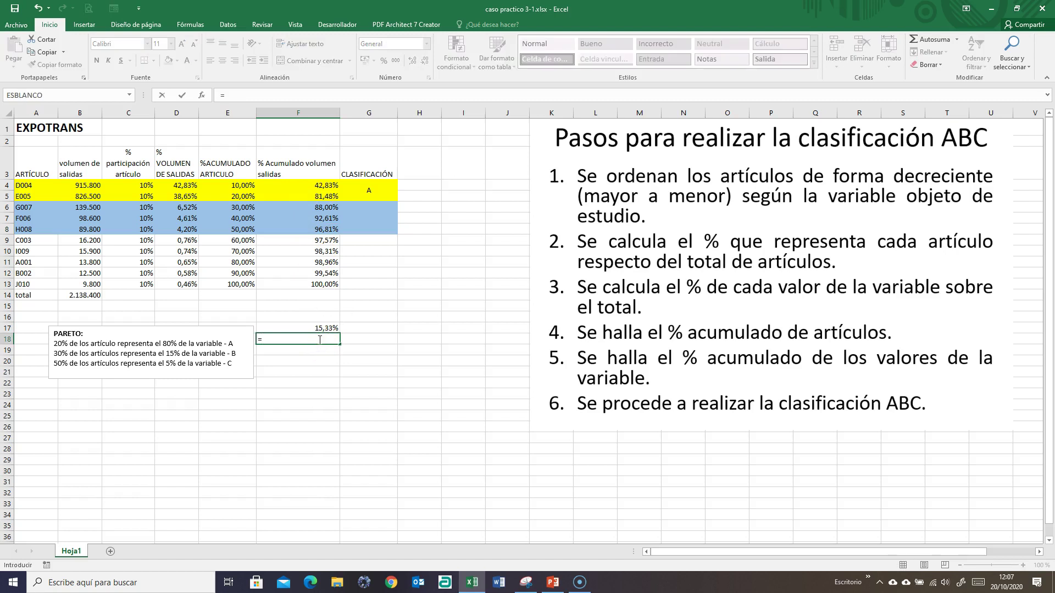
{"action": "left_click", "coordinate": [312, 228]}
{"action": "type", "text": "-"}
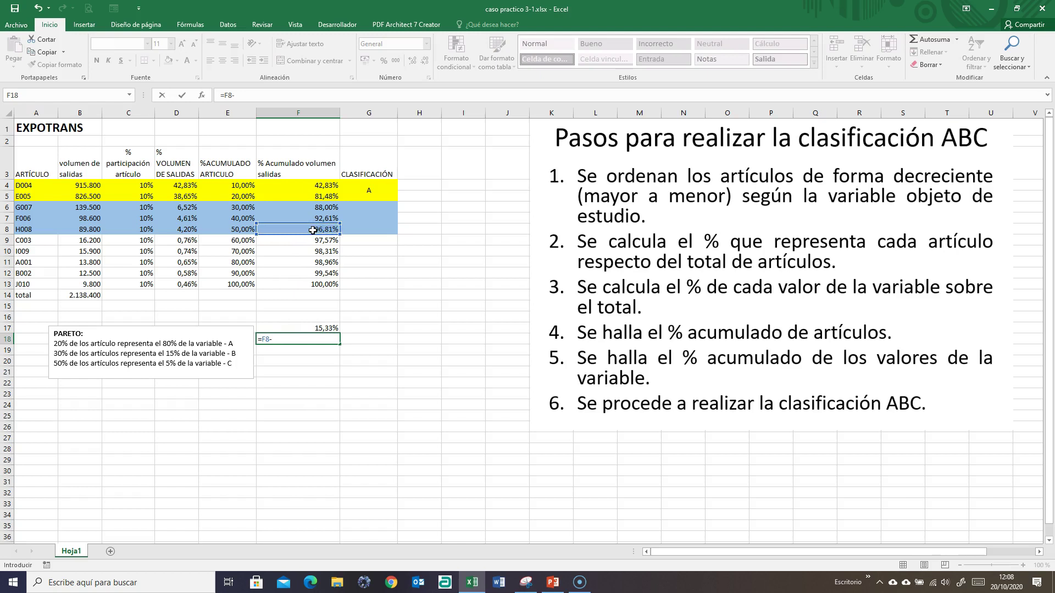
{"action": "left_click", "coordinate": [325, 196]}
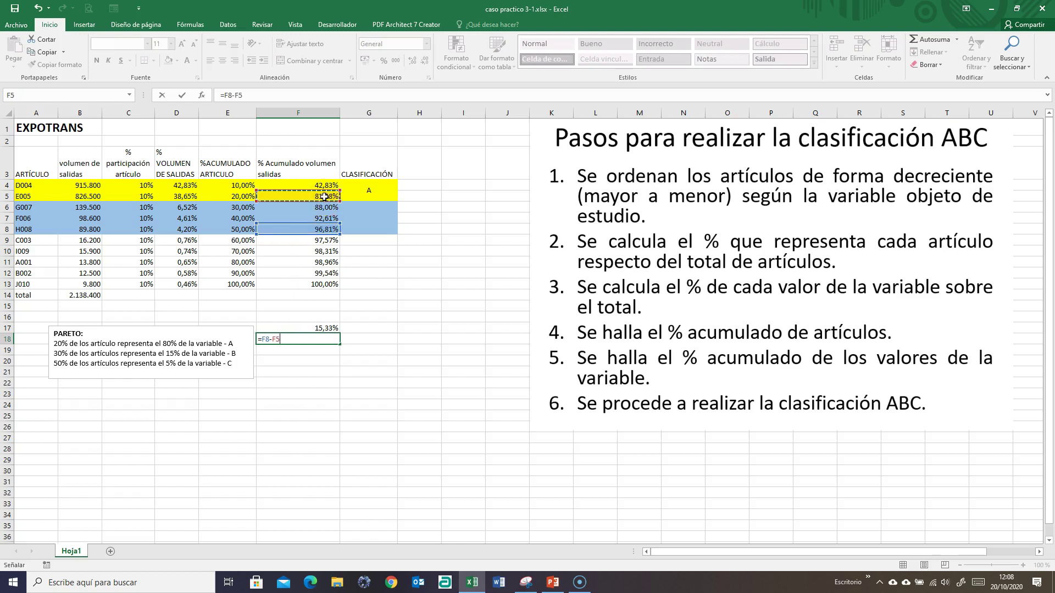
{"action": "key", "text": "ctrl+Return"}
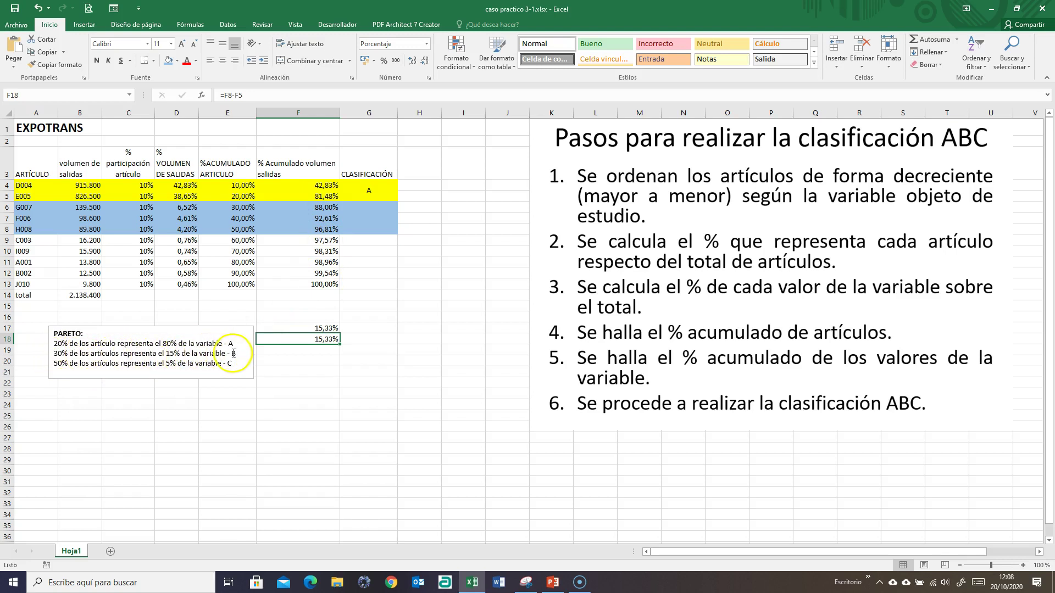
- Merge and centre G6:G8, align it vertically to the middle and enter the class "B"
{"action": "left_click_drag", "start_coordinate": [379, 211], "coordinate": [361, 232]}
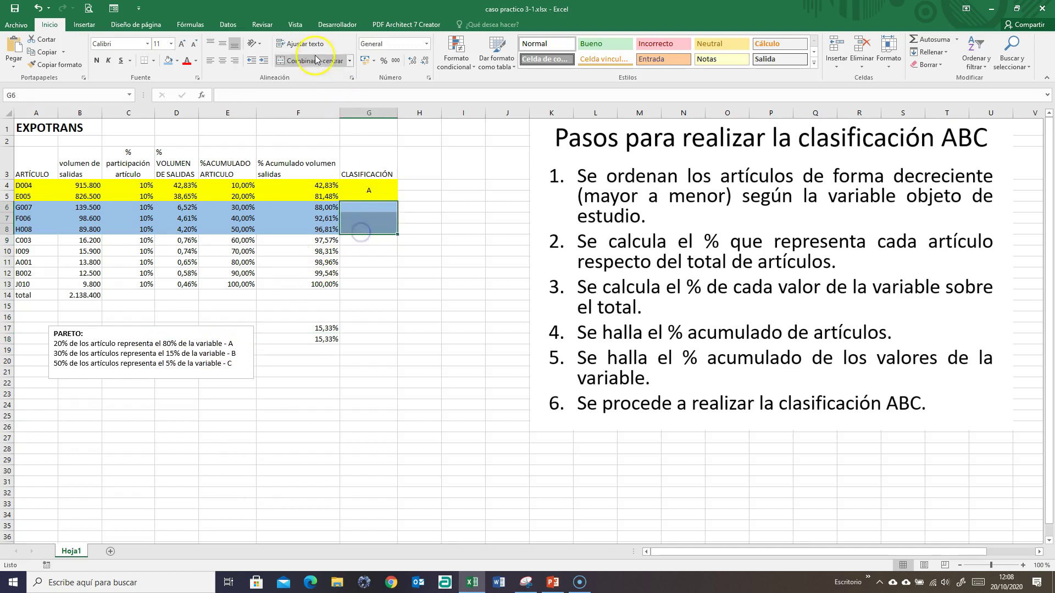
{"action": "left_click", "coordinate": [316, 59]}
{"action": "left_click", "coordinate": [223, 43]}
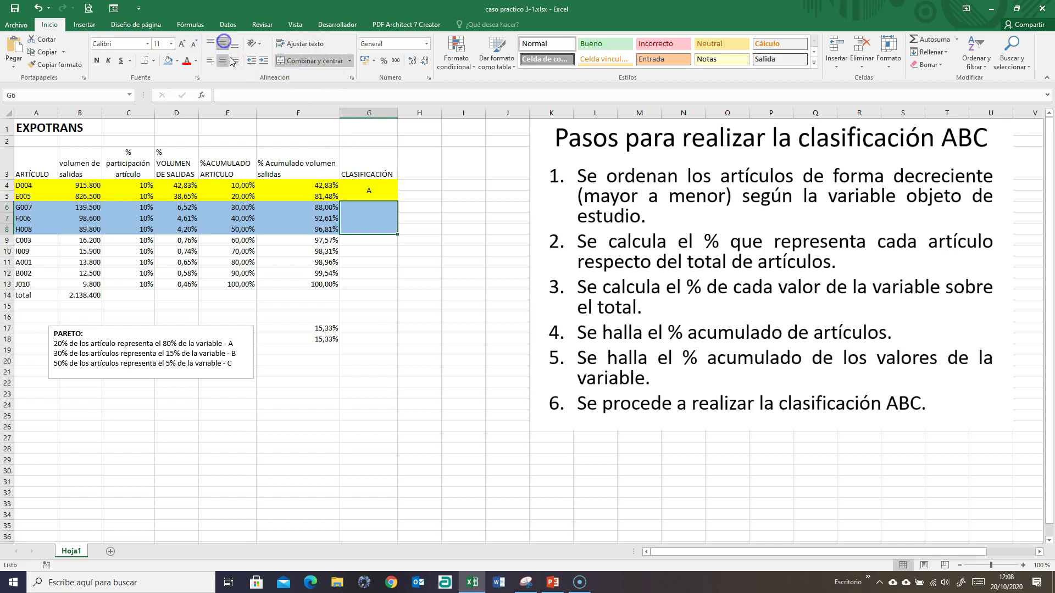
{"action": "type", "text": "b"}
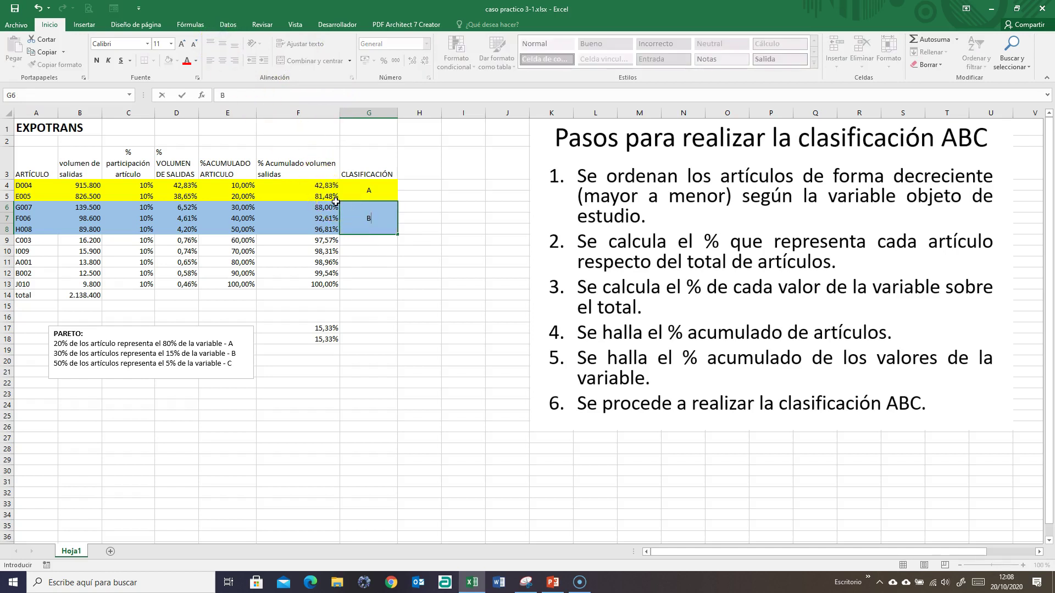
{"action": "left_click", "coordinate": [376, 250]}
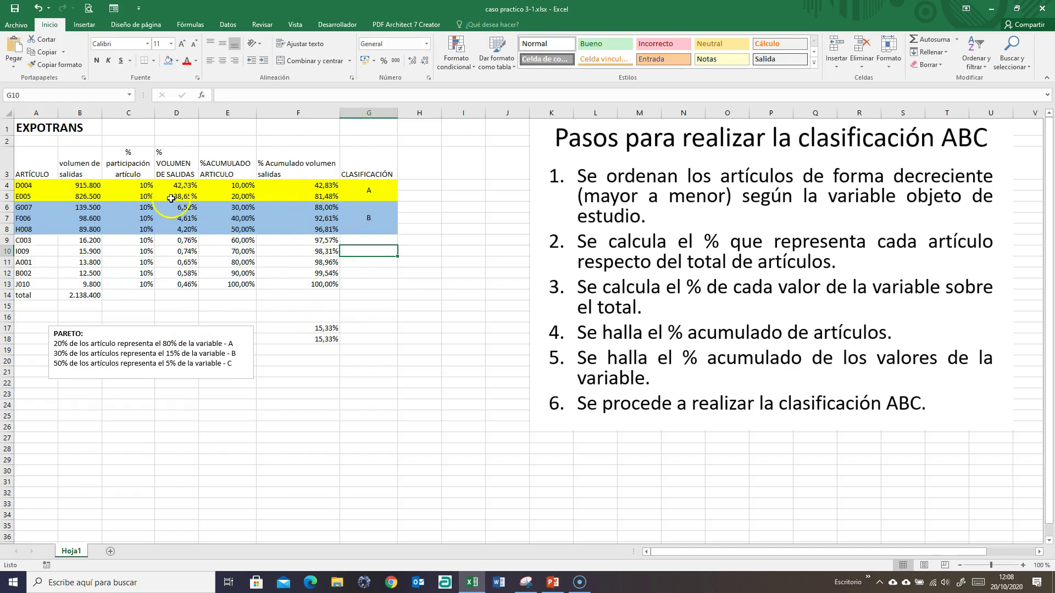
- Fill the last five article rows, A9:G13, with orange
{"action": "left_click_drag", "start_coordinate": [242, 182], "coordinate": [238, 288]}
{"action": "left_click_drag", "start_coordinate": [31, 240], "coordinate": [356, 285]}
{"action": "left_click", "coordinate": [176, 61]}
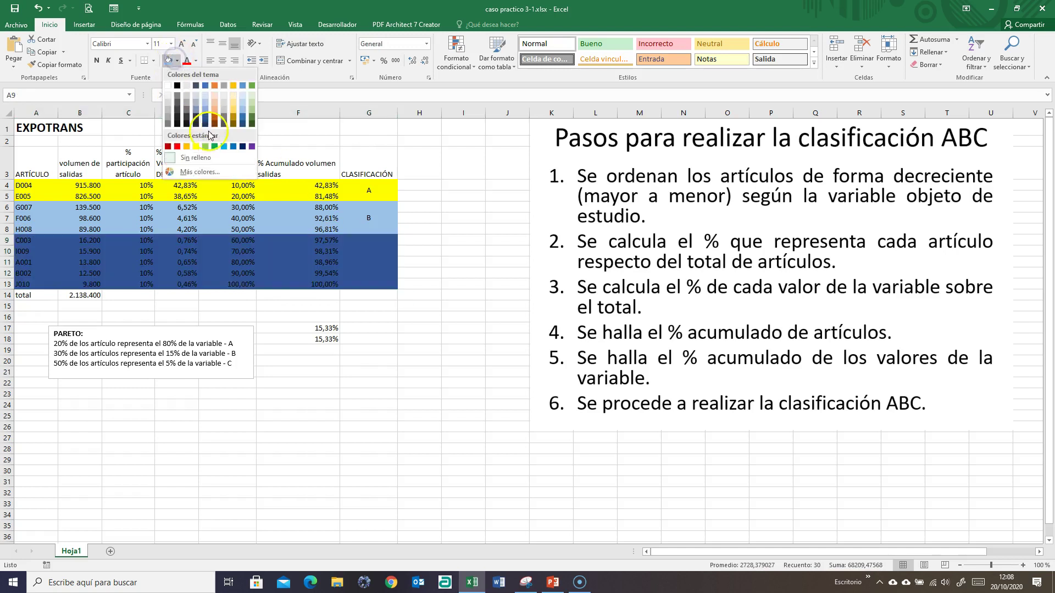
{"action": "left_click", "coordinate": [186, 147]}
{"action": "left_click", "coordinate": [214, 284]}
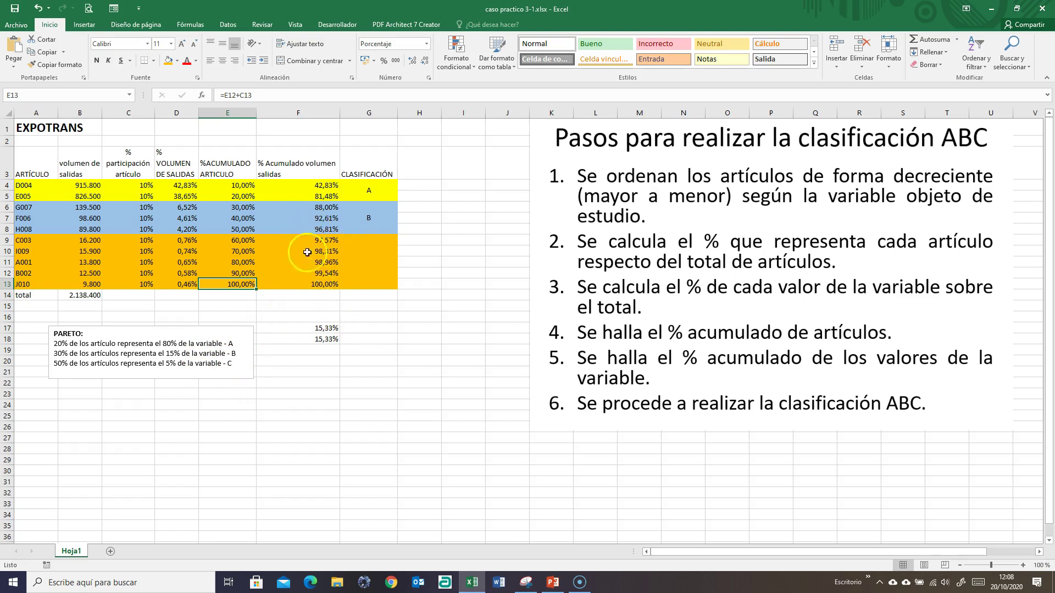
- Calculate the volume share of the orange articles in F19 with the formula =F13-F8
{"action": "left_click", "coordinate": [319, 352]}
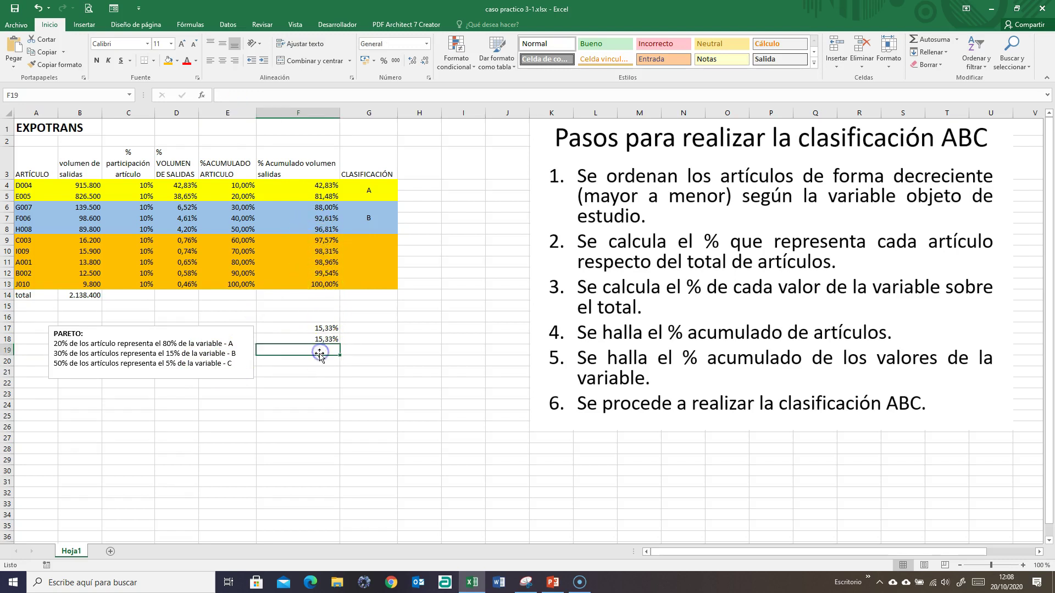
{"action": "type", "text": "="}
{"action": "left_click", "coordinate": [327, 283]}
{"action": "type", "text": "-"}
{"action": "left_click", "coordinate": [309, 231]}
{"action": "key", "text": "Return"}
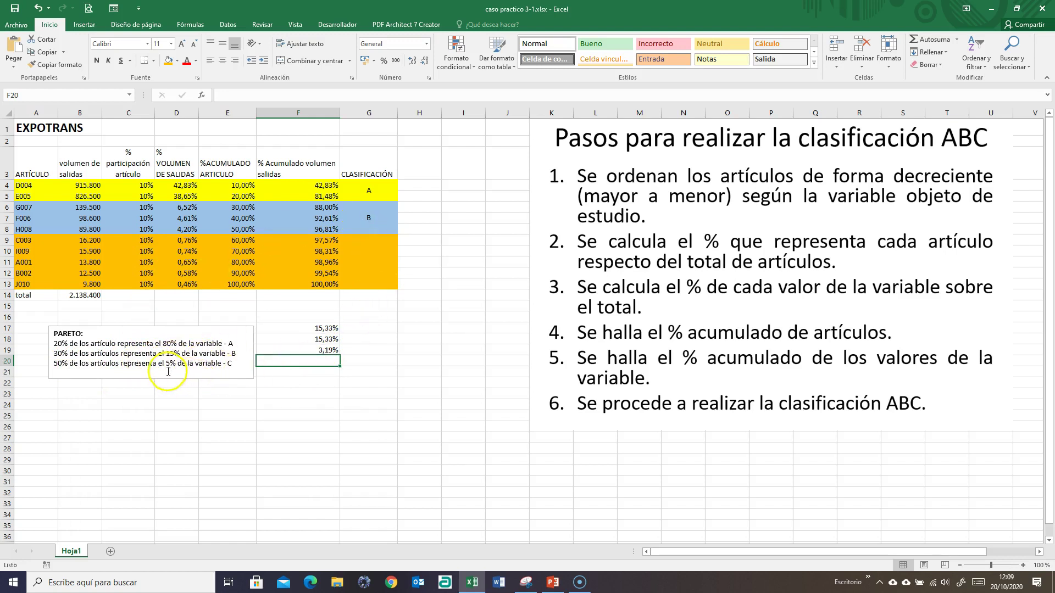
{"action": "left_click", "coordinate": [302, 349]}
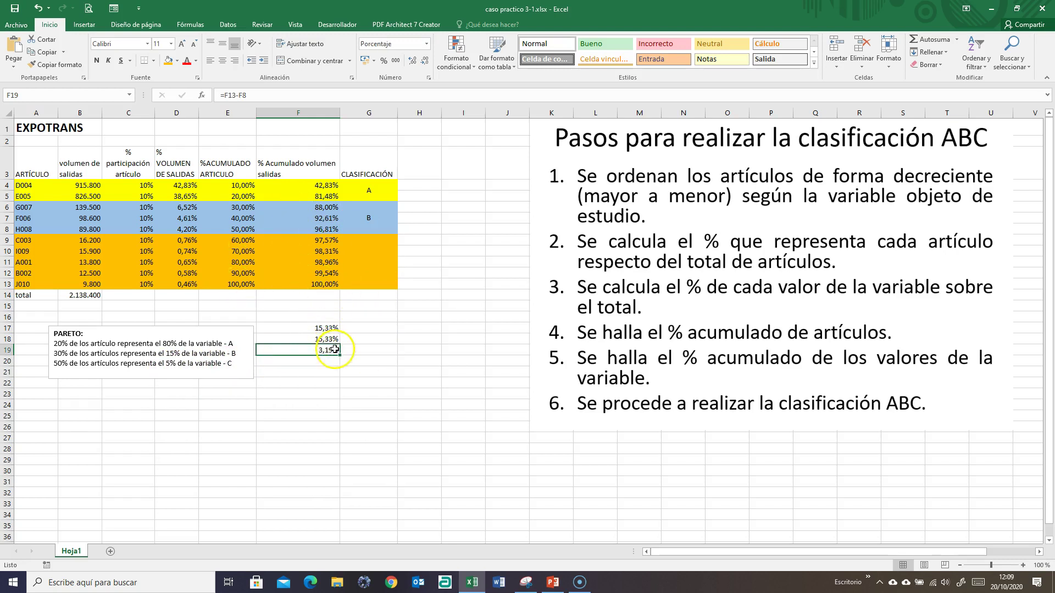
- Merge and centre G9:G13, align it vertically to the middle and enter the class "C"
{"action": "left_click_drag", "start_coordinate": [379, 244], "coordinate": [385, 288]}
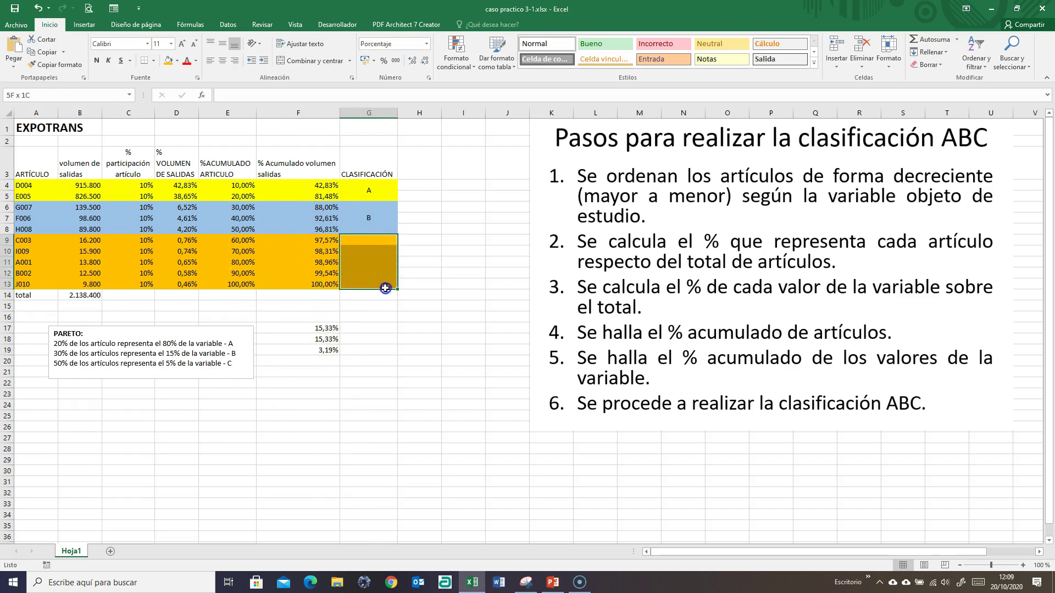
{"action": "left_click", "coordinate": [283, 64]}
{"action": "left_click", "coordinate": [222, 43]}
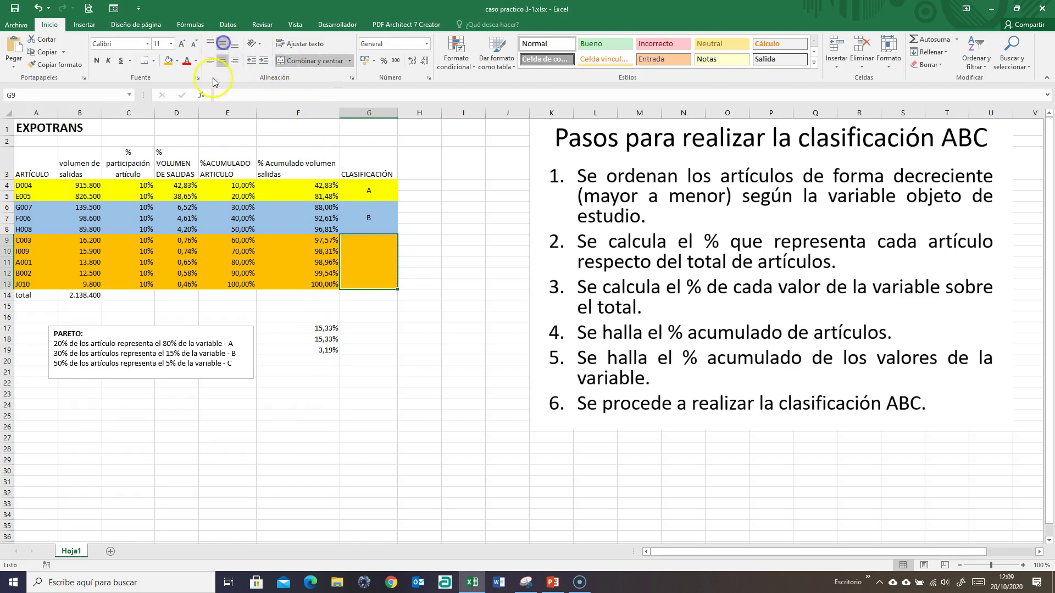
{"action": "type", "text": "c"}
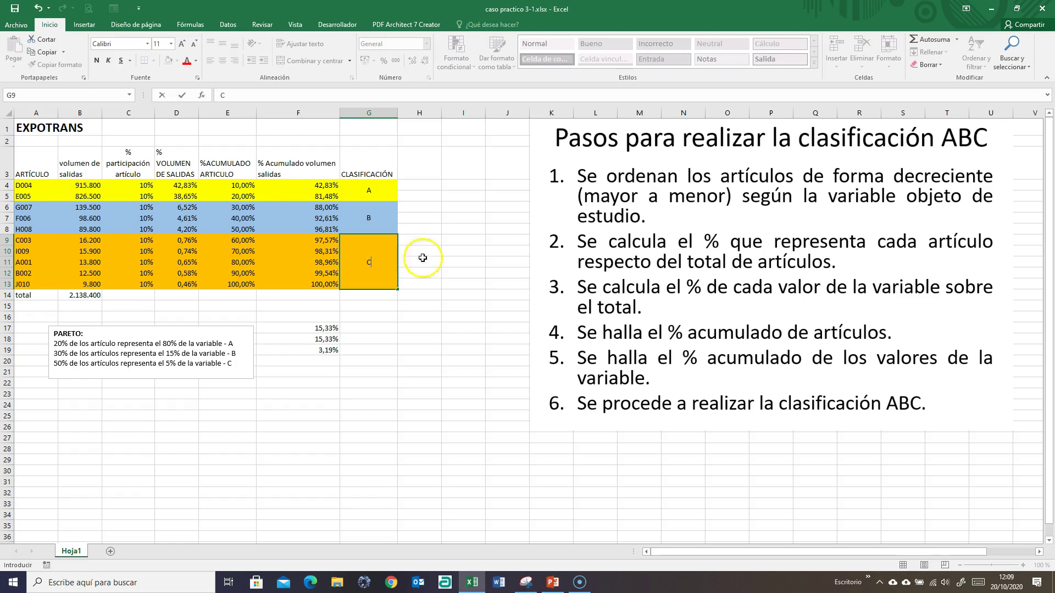
{"action": "left_click", "coordinate": [426, 336]}
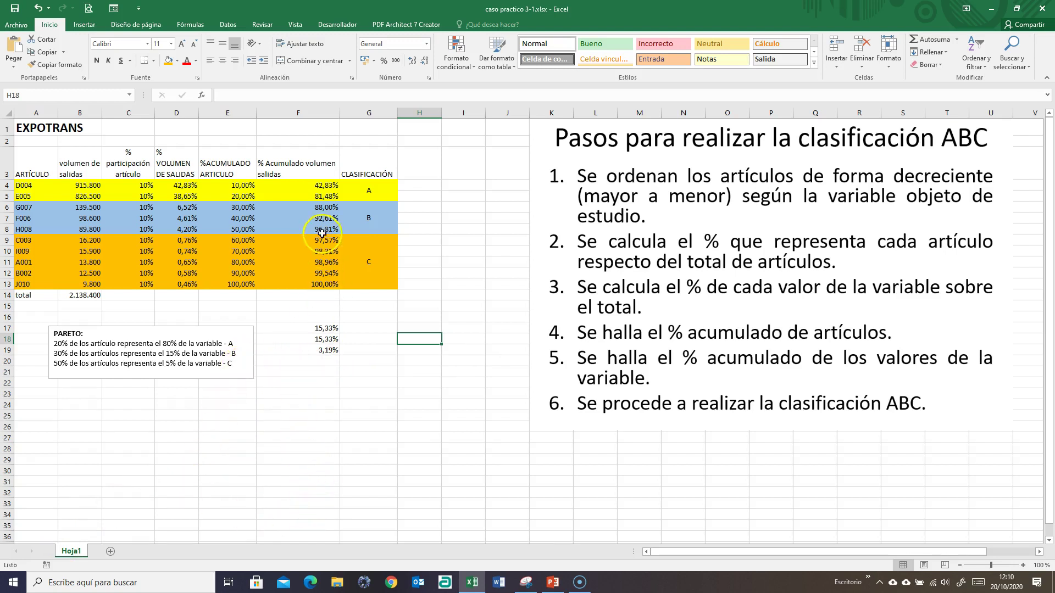
- Insert a basic 2D line chart of the cumulative volume percentages in F3:F13 and place it below the table, starting at about row 22
{"action": "left_click_drag", "start_coordinate": [304, 164], "coordinate": [328, 283]}
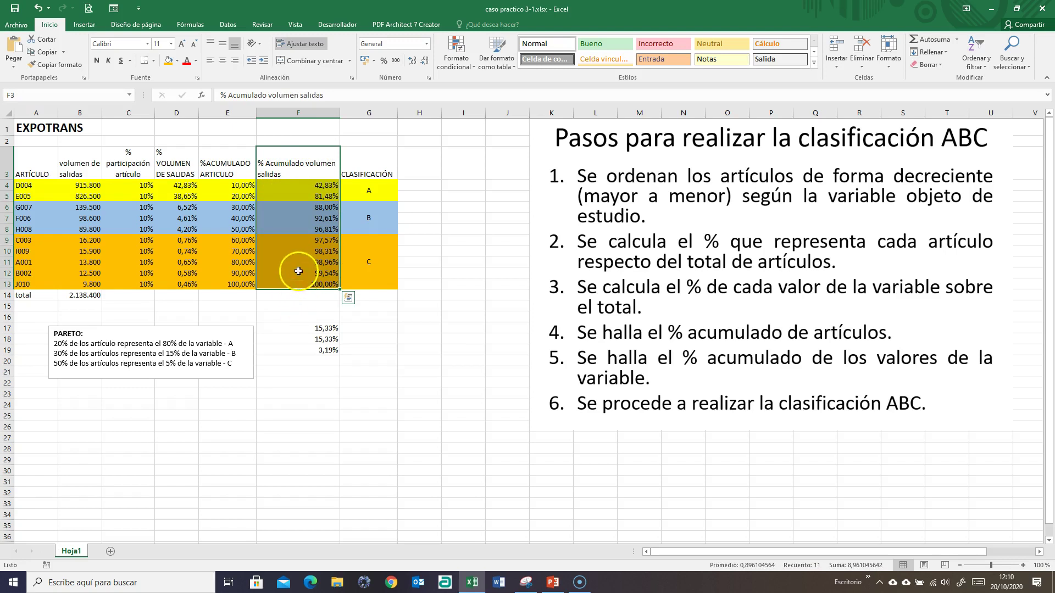
{"action": "left_click", "coordinate": [85, 24]}
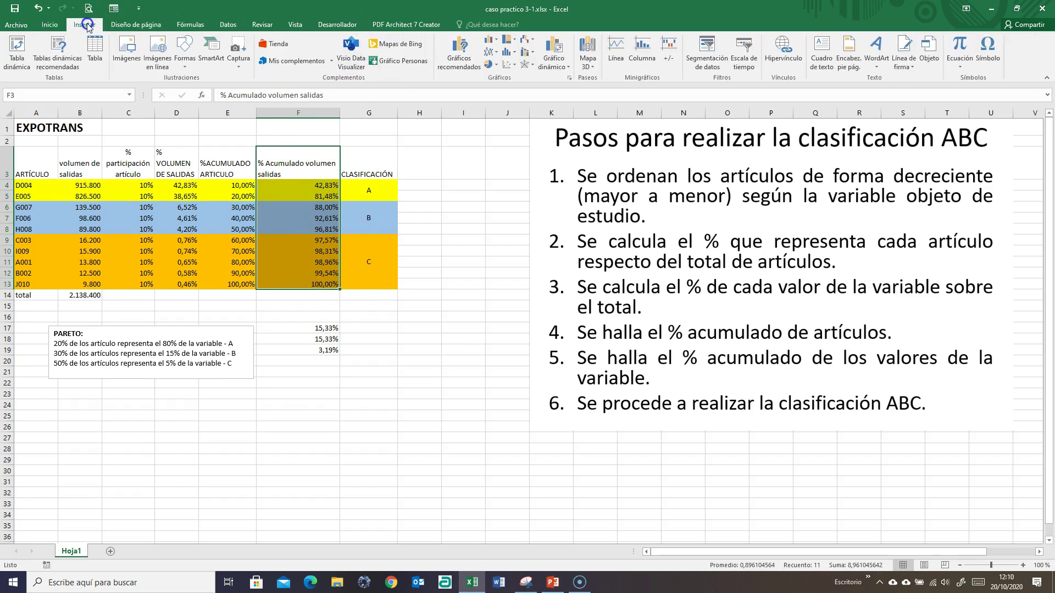
{"action": "left_click", "coordinate": [493, 55]}
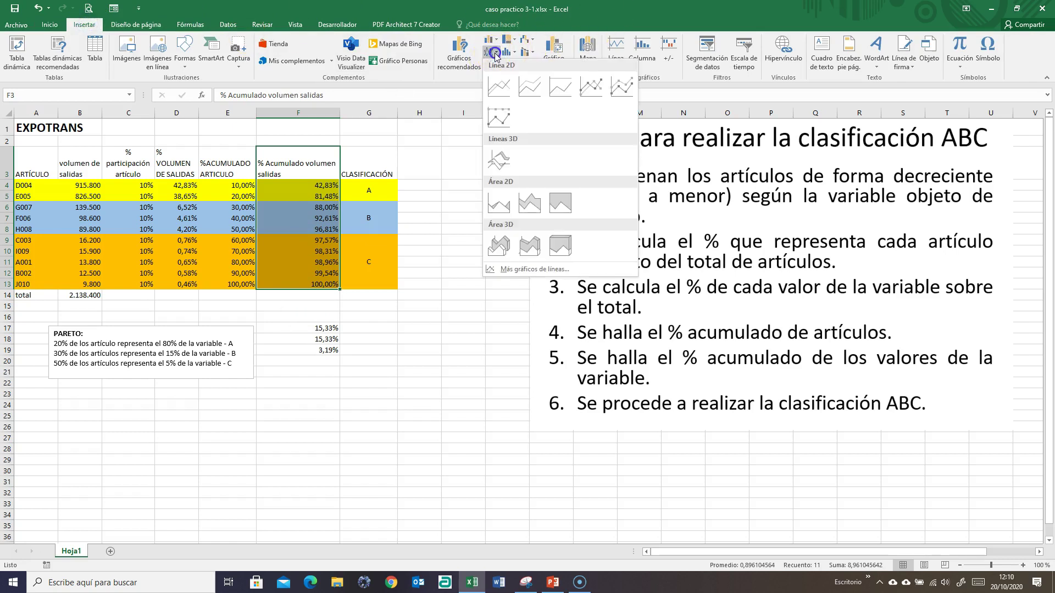
{"action": "left_click", "coordinate": [498, 88]}
{"action": "left_click_drag", "start_coordinate": [511, 258], "coordinate": [325, 379]}
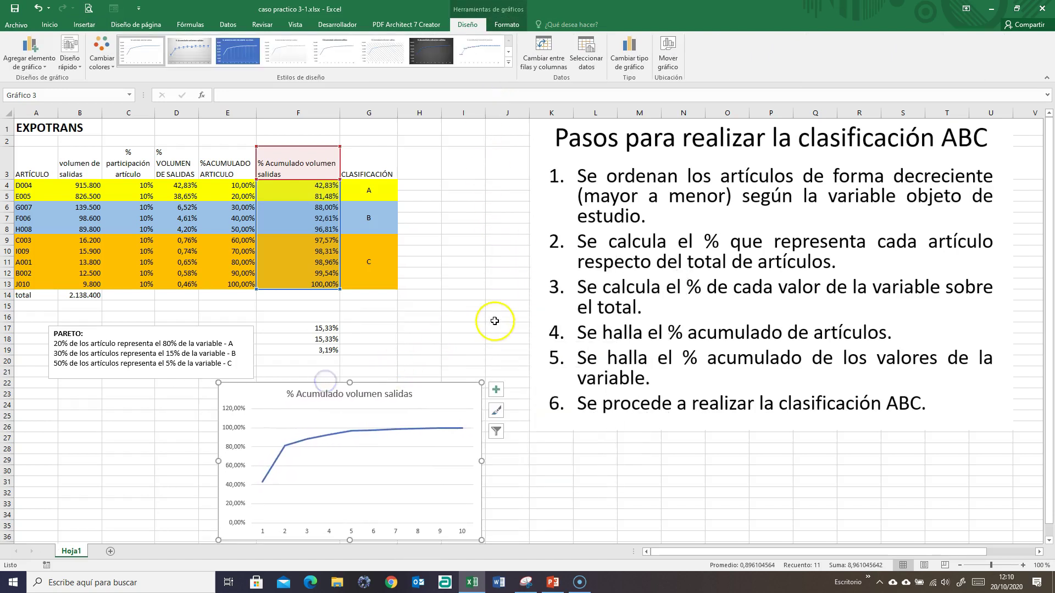
- Compare the cumulative volume curve in the chart with the percentages of classes A, B and C in the table
{"action": "scroll", "coordinate": [495, 321], "scroll_direction": "down", "scroll_amount": 2}
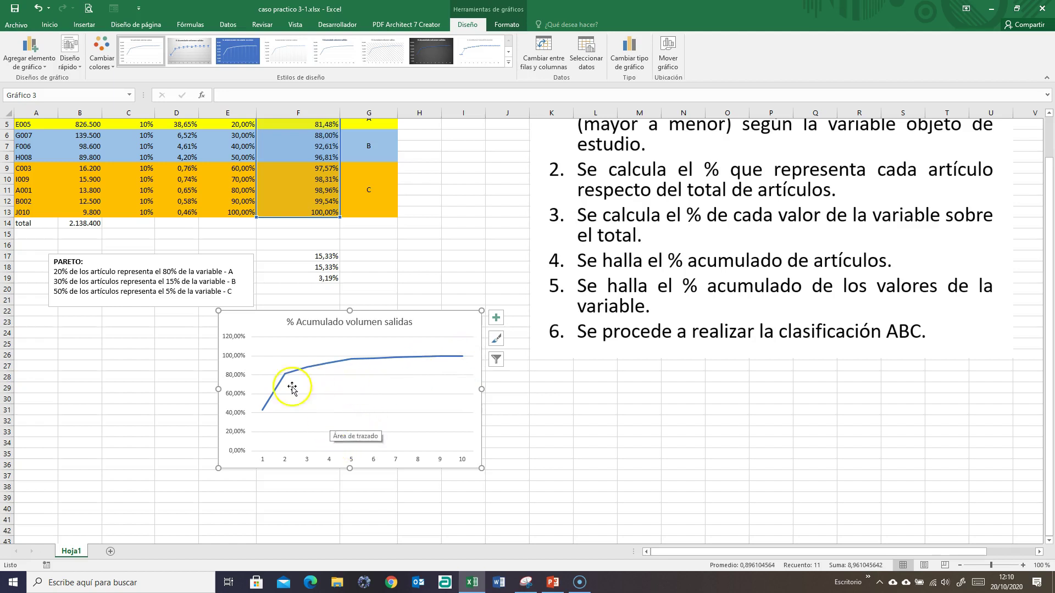
{"action": "scroll", "coordinate": [339, 203], "scroll_direction": "up", "scroll_amount": 2}
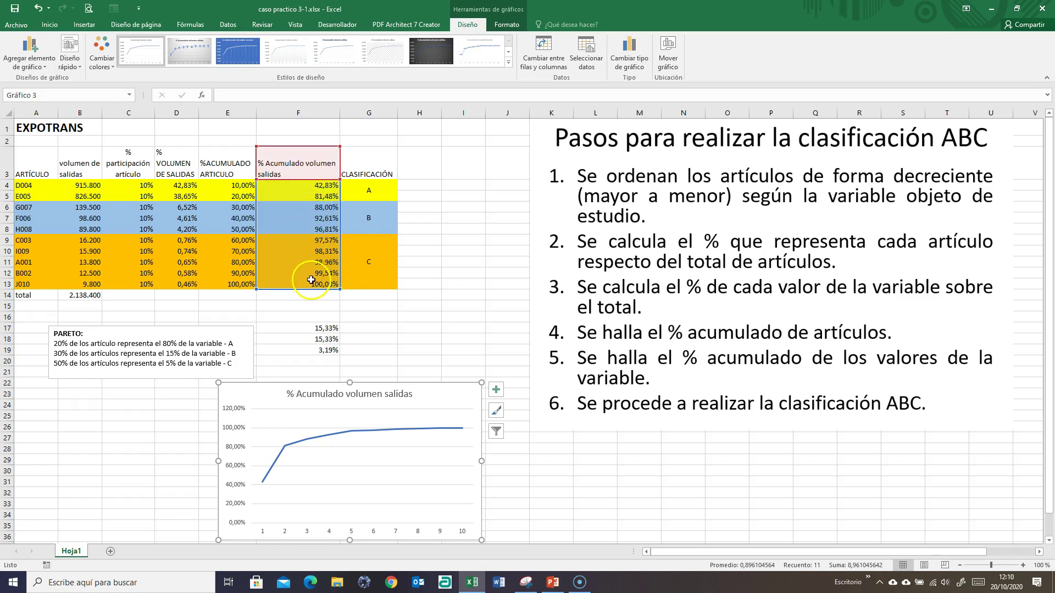
{"action": "scroll", "coordinate": [369, 278], "scroll_direction": "down", "scroll_amount": 2}
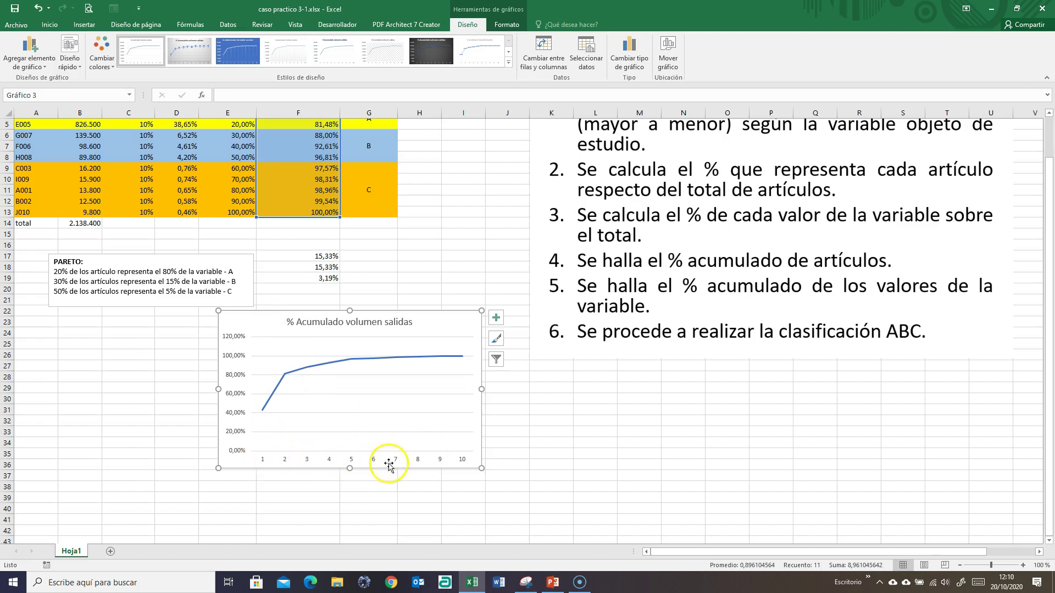
{"action": "scroll", "coordinate": [232, 146], "scroll_direction": "up", "scroll_amount": 2}
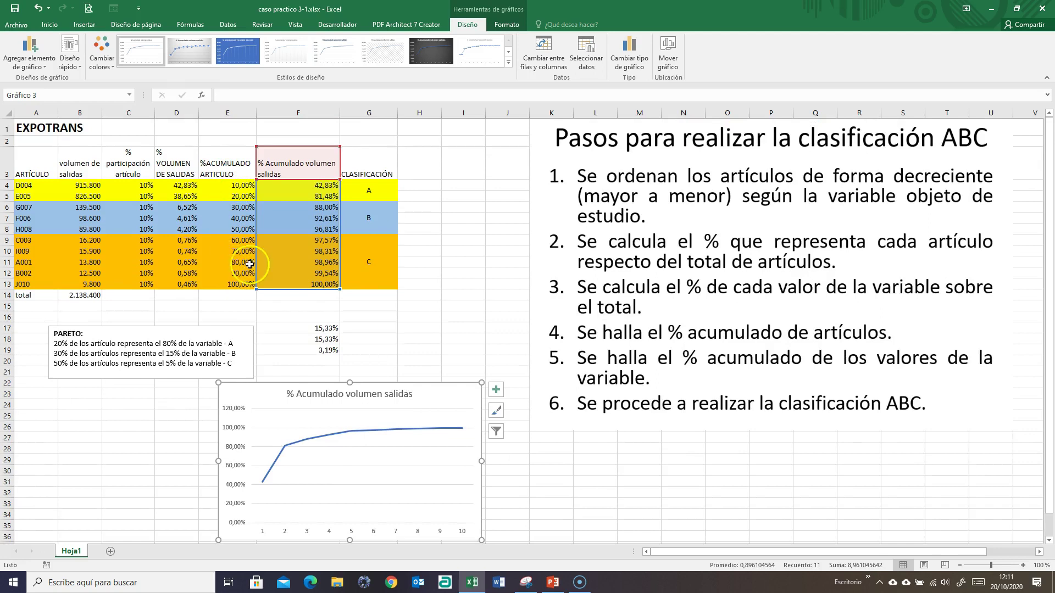
{"action": "scroll", "coordinate": [249, 265], "scroll_direction": "down", "scroll_amount": 2}
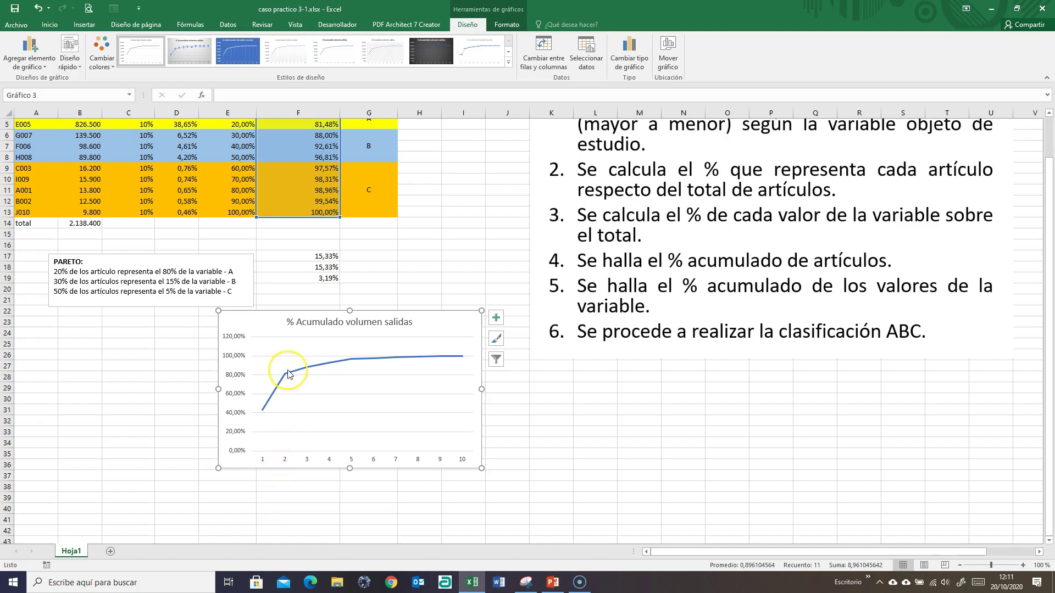
{"action": "mouse_move", "coordinate": [288, 374]}
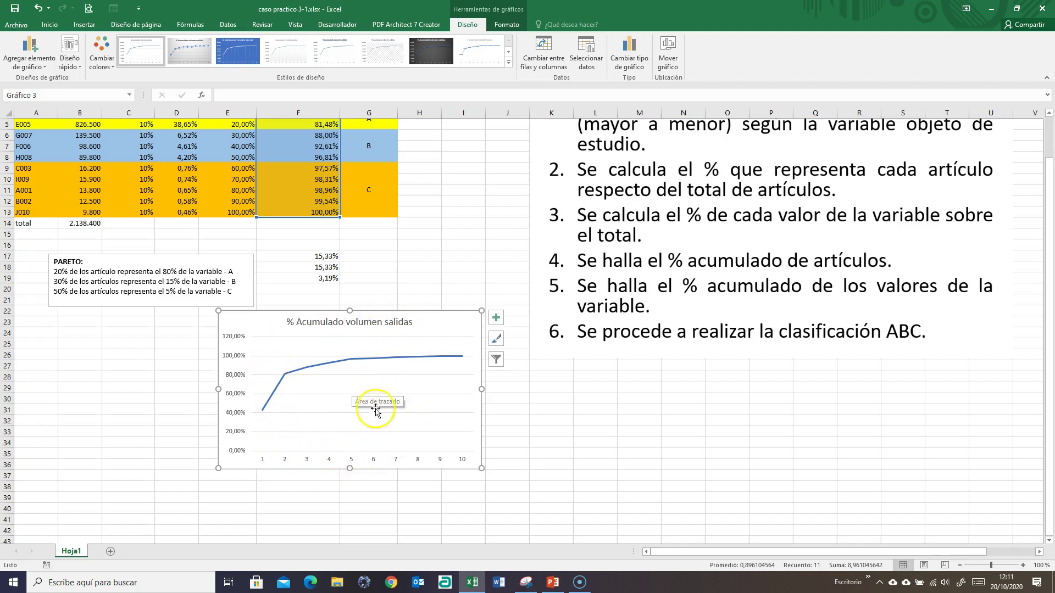
- Set the chart's horizontal axis labels to the cumulative article percentages in E4:E13
{"action": "left_click", "coordinate": [587, 59]}
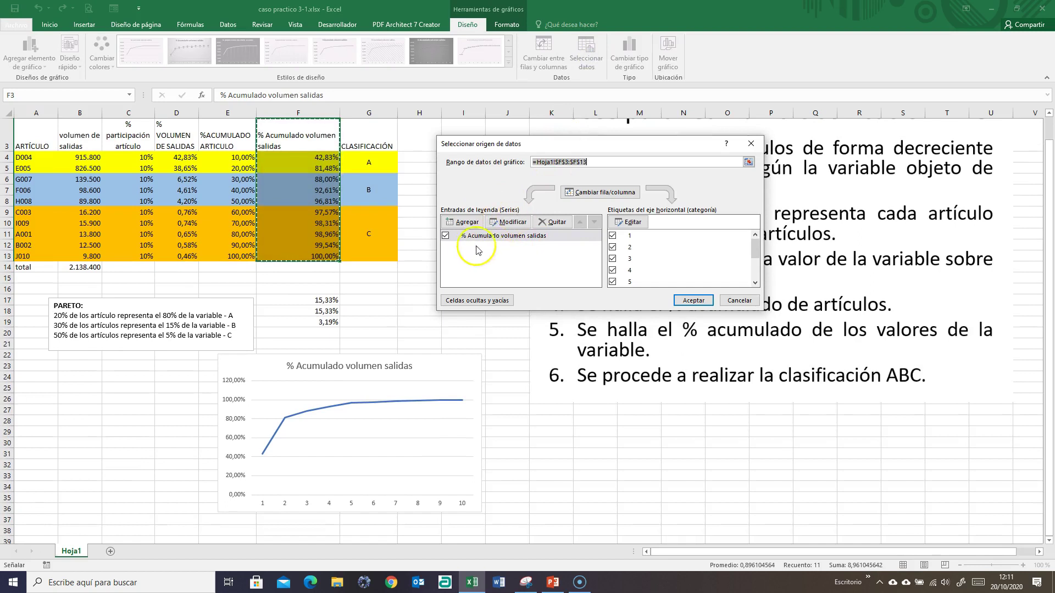
{"action": "left_click", "coordinate": [542, 242]}
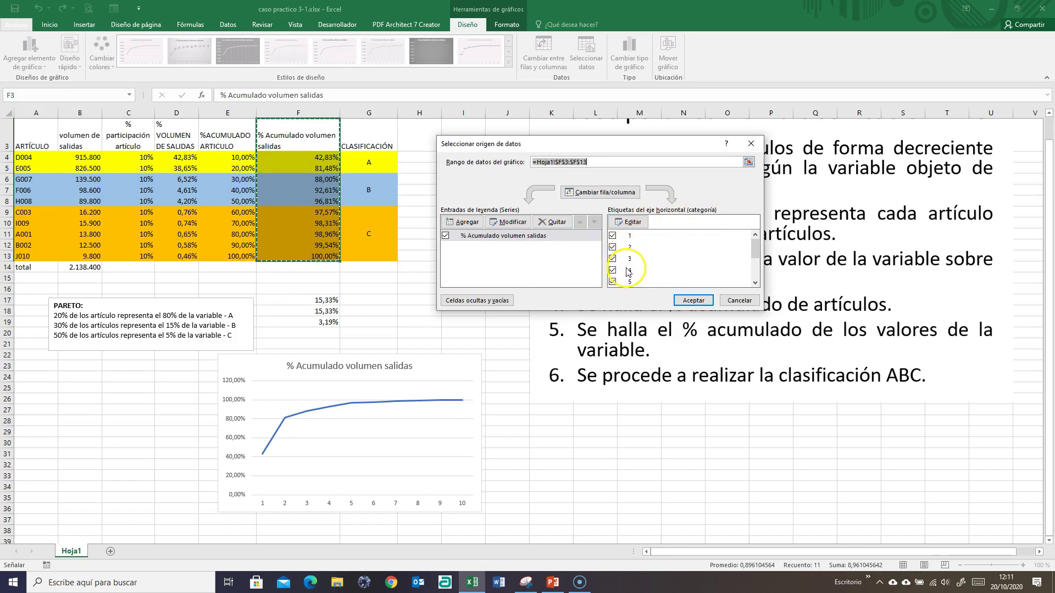
{"action": "left_click", "coordinate": [631, 221]}
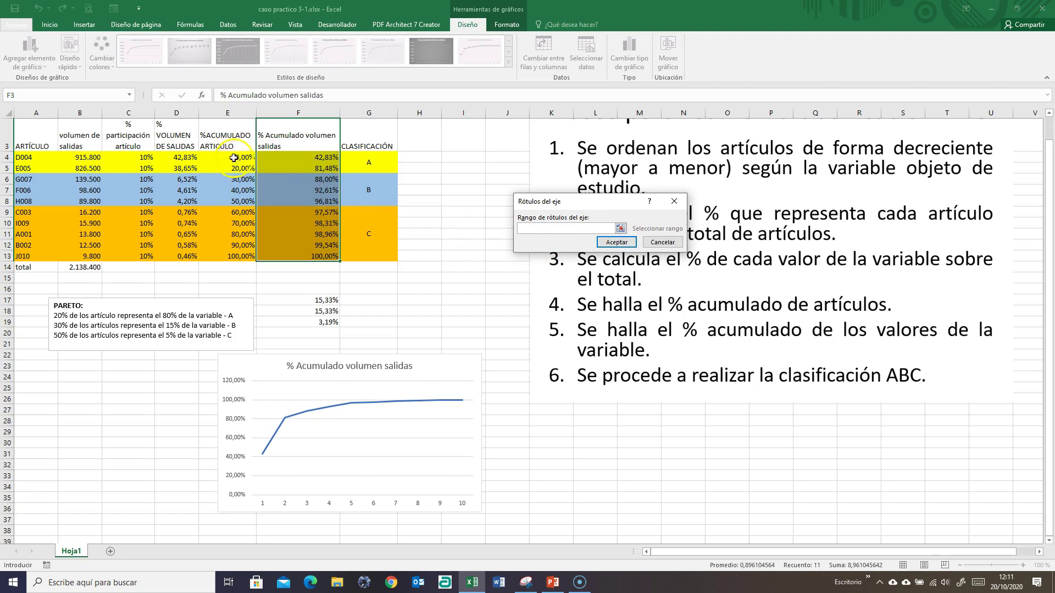
{"action": "left_click_drag", "start_coordinate": [233, 157], "coordinate": [240, 254]}
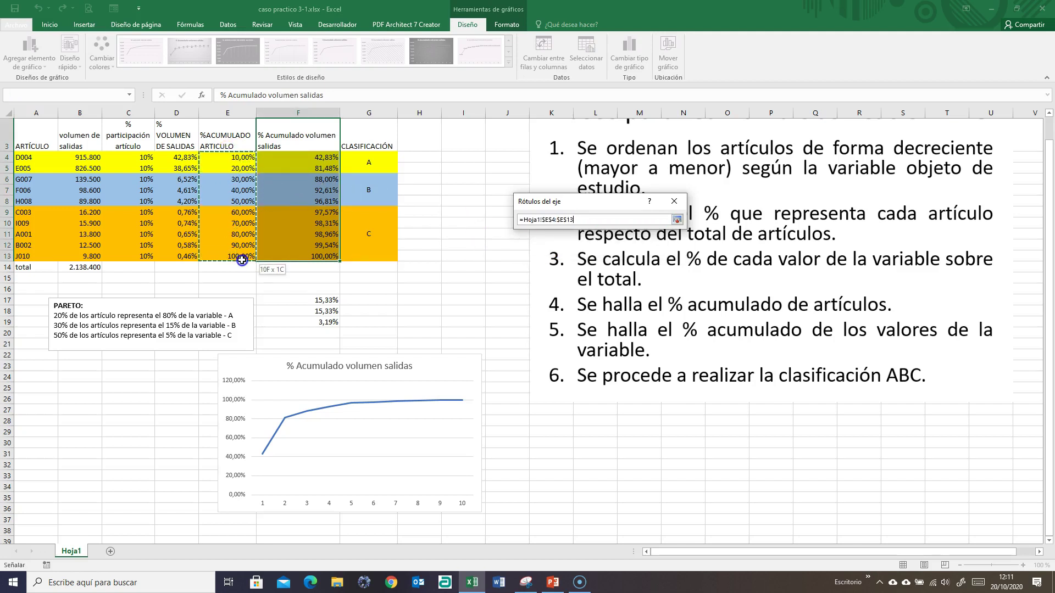
{"action": "left_click_drag", "start_coordinate": [242, 260], "coordinate": [242, 260]}
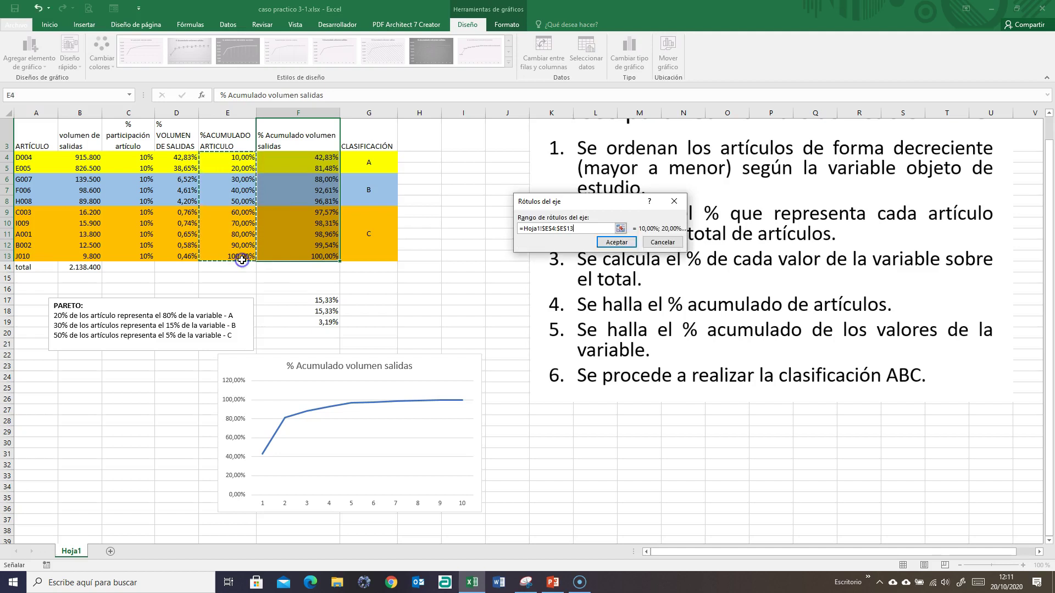
{"action": "left_click", "coordinate": [616, 242]}
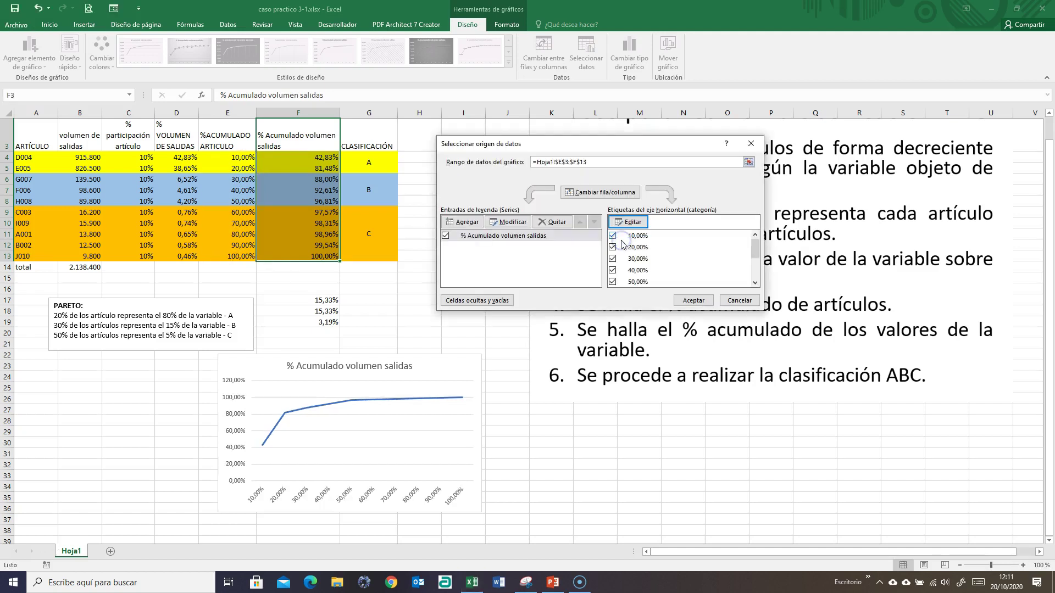
{"action": "left_click", "coordinate": [693, 301]}
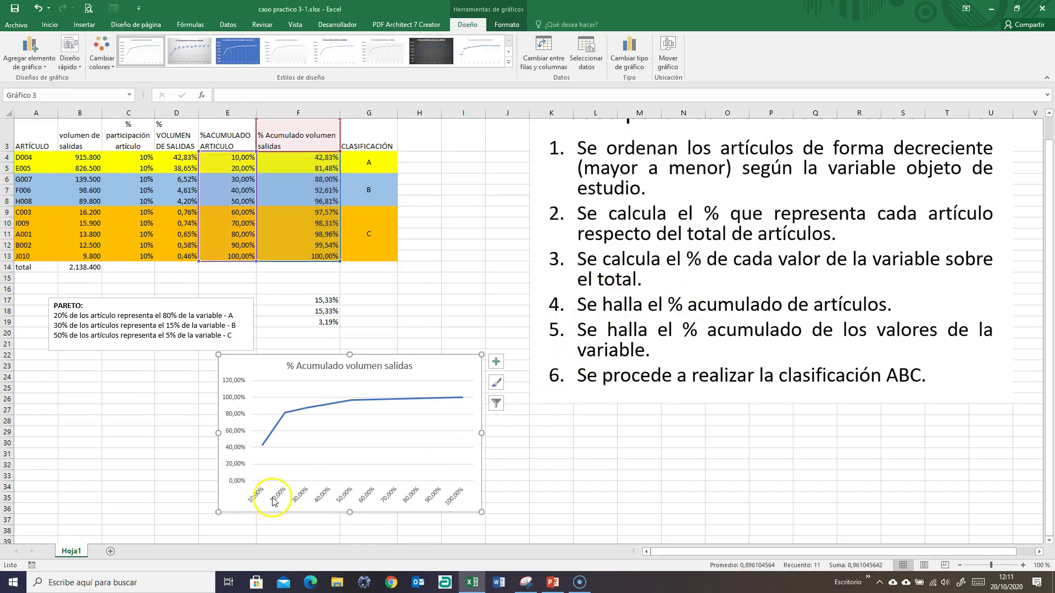
- Widen the line chart and place it below the Pareto text box, spanning columns C to H from about row 23
{"action": "left_click_drag", "start_coordinate": [482, 512], "coordinate": [548, 515]}
{"action": "left_click_drag", "start_coordinate": [394, 356], "coordinate": [280, 362]}
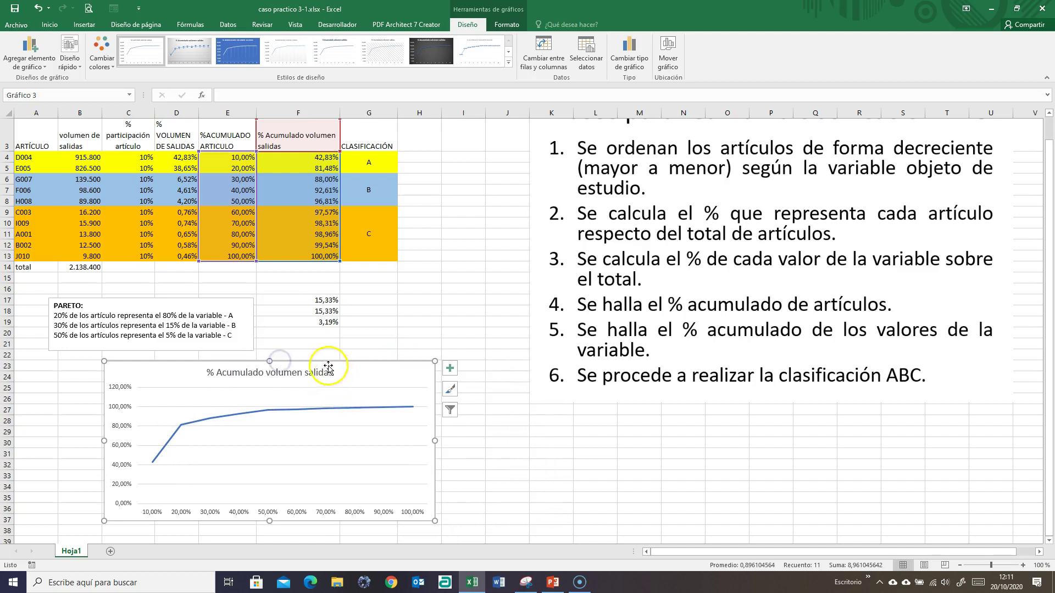
- Examine how the points of the cumulative volume curve relate to the article percentages on the axis and in the table
{"action": "scroll", "coordinate": [484, 445], "scroll_direction": "down", "scroll_amount": 2}
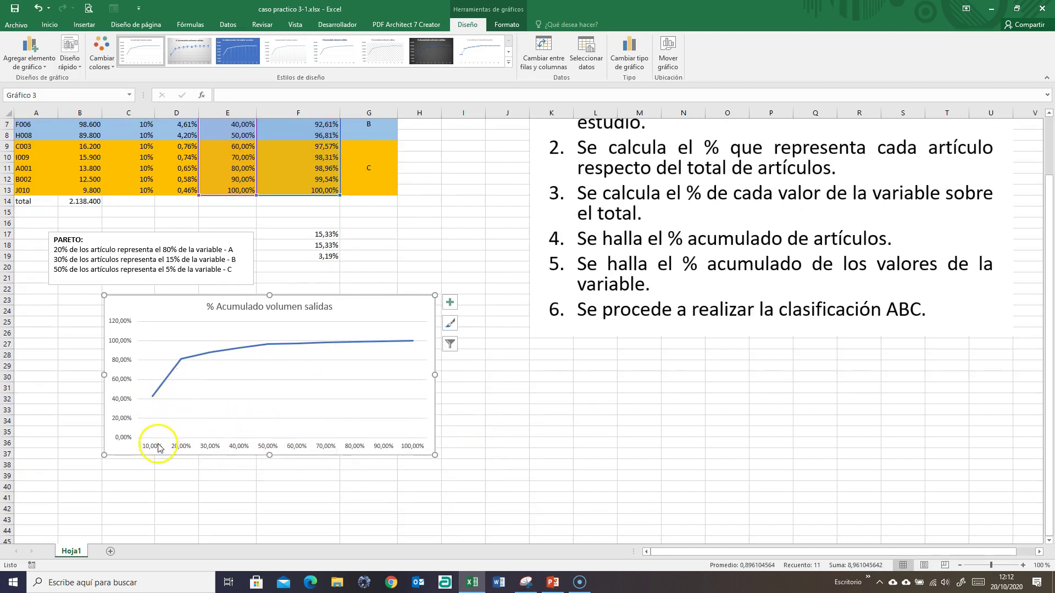
{"action": "left_click", "coordinate": [153, 397]}
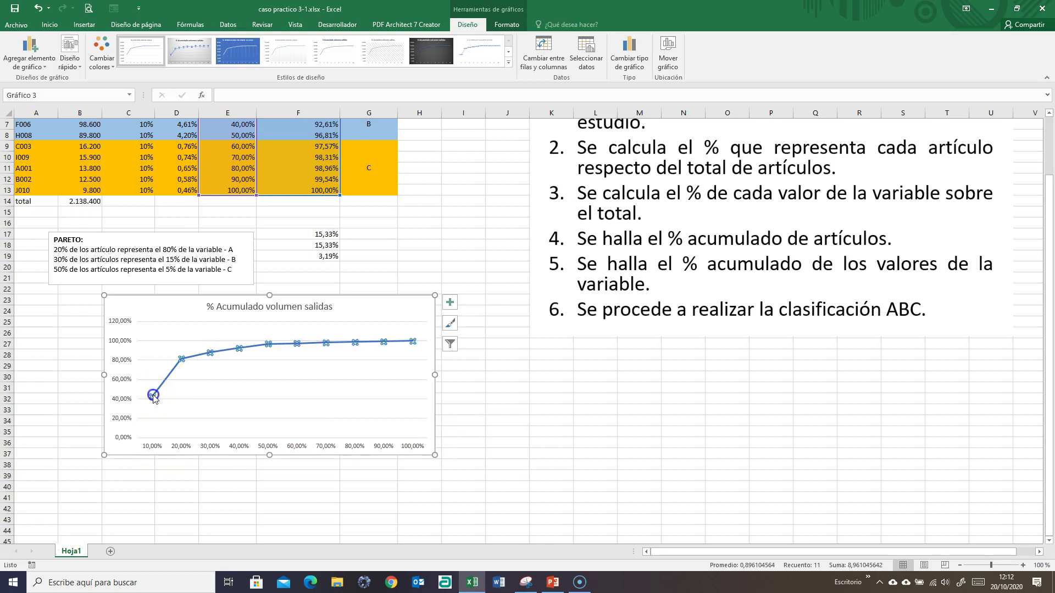
{"action": "left_click", "coordinate": [182, 445]}
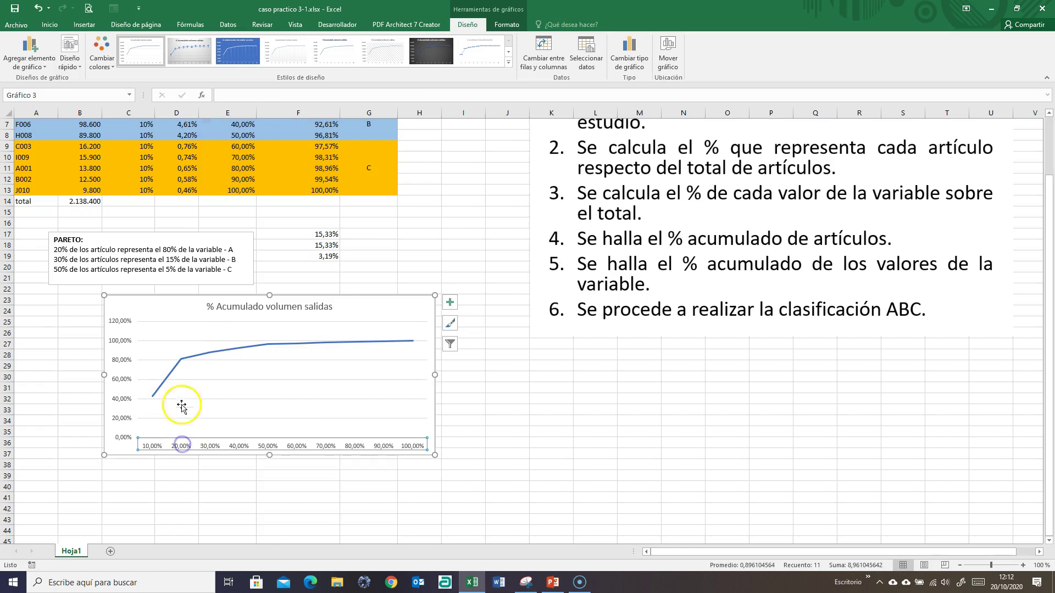
{"action": "left_click", "coordinate": [183, 360]}
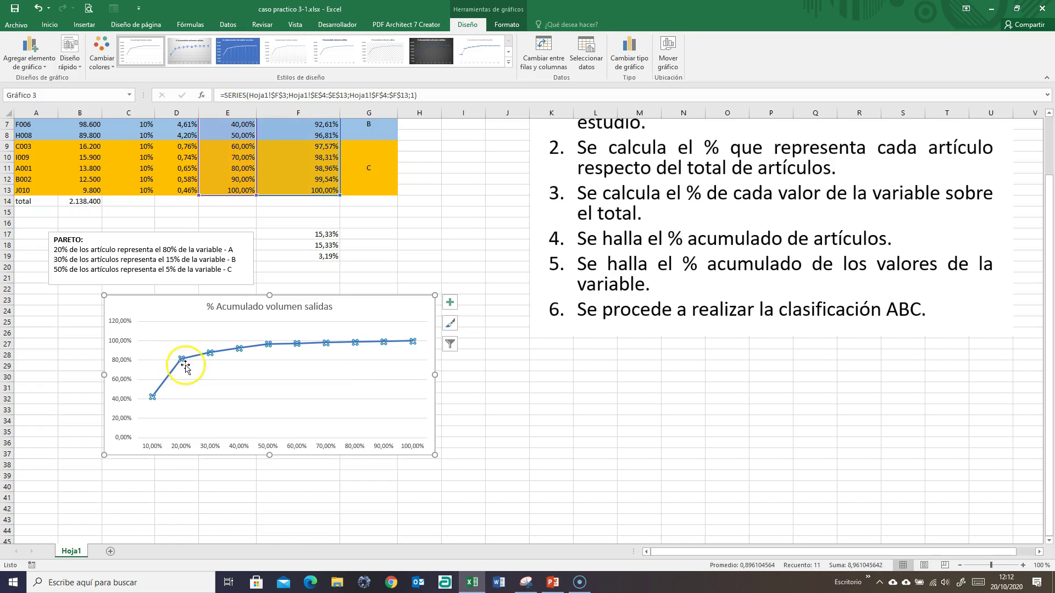
{"action": "scroll", "coordinate": [185, 369], "scroll_direction": "up", "scroll_amount": 2}
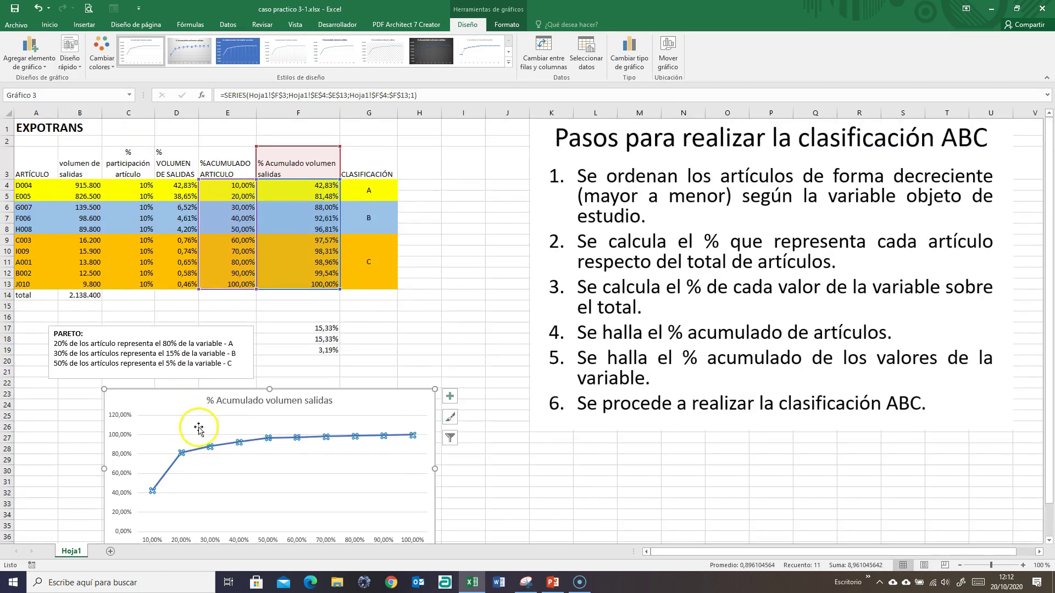
{"action": "scroll", "coordinate": [181, 450], "scroll_direction": "down", "scroll_amount": 2}
{"action": "left_click", "coordinate": [269, 402]}
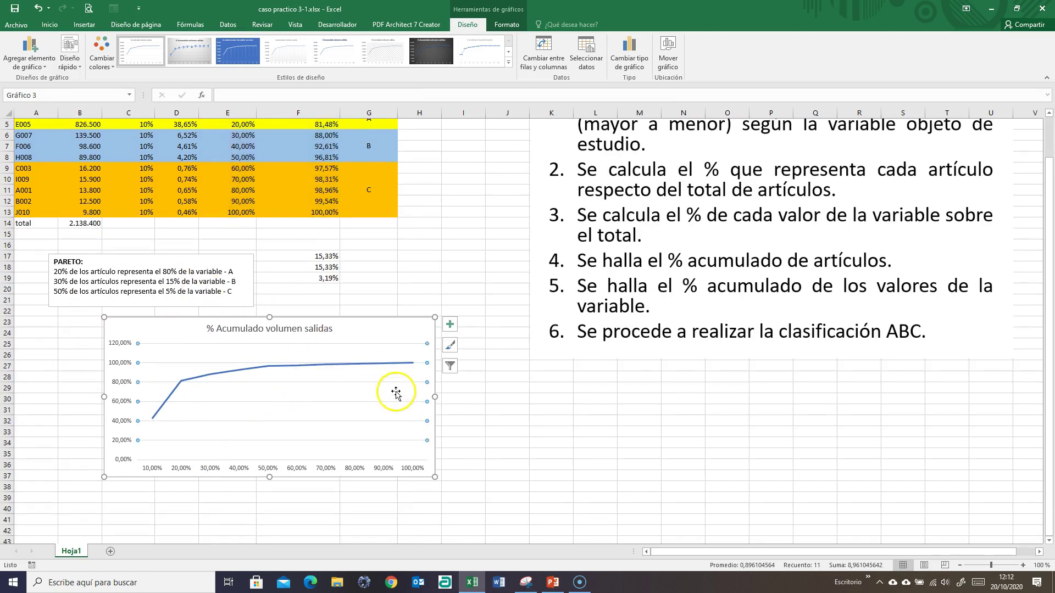
{"action": "left_click", "coordinate": [181, 382]}
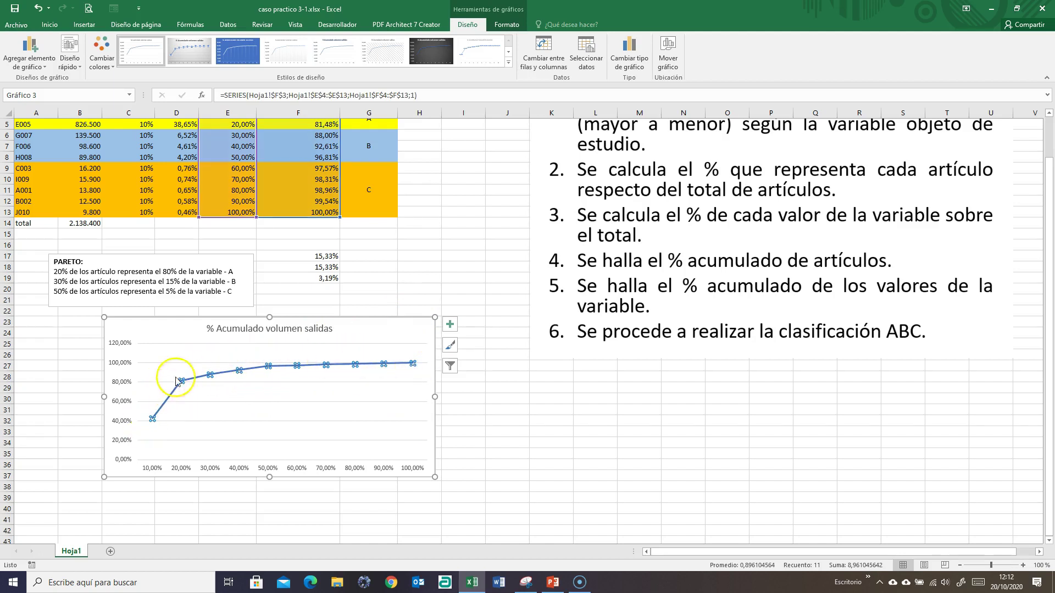
- Add data labels to the points of the cumulative volume curve
{"action": "left_click", "coordinate": [450, 326]}
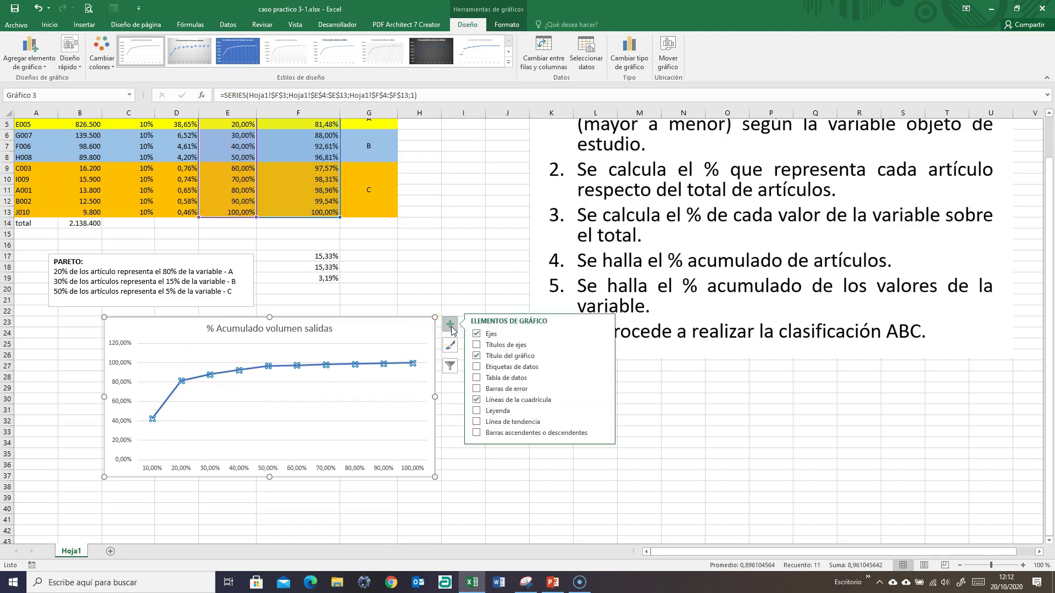
{"action": "left_click", "coordinate": [480, 368]}
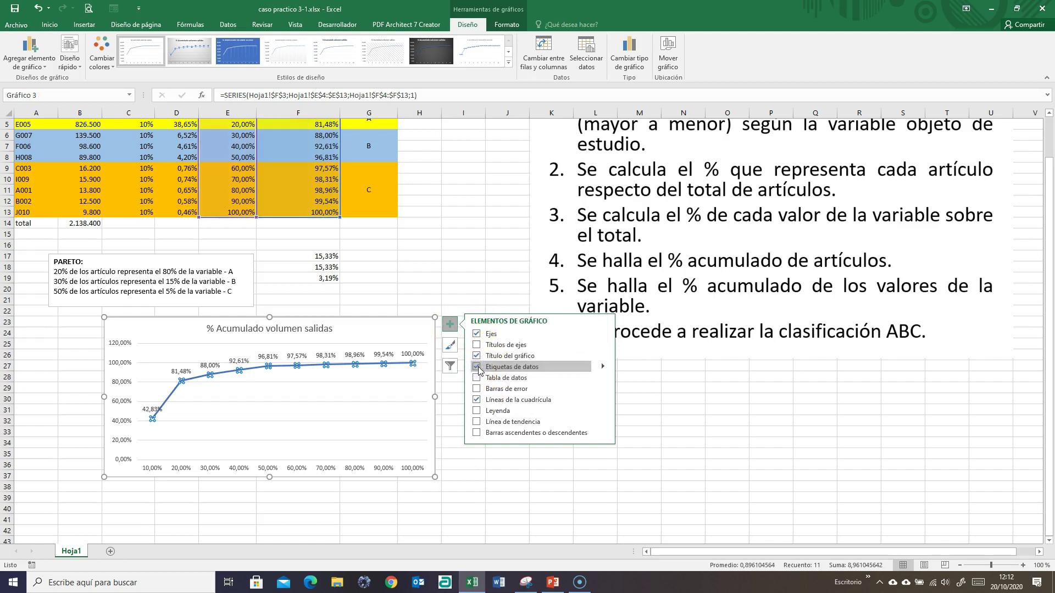
{"action": "left_click", "coordinate": [608, 378]}
{"action": "left_click", "coordinate": [604, 369]}
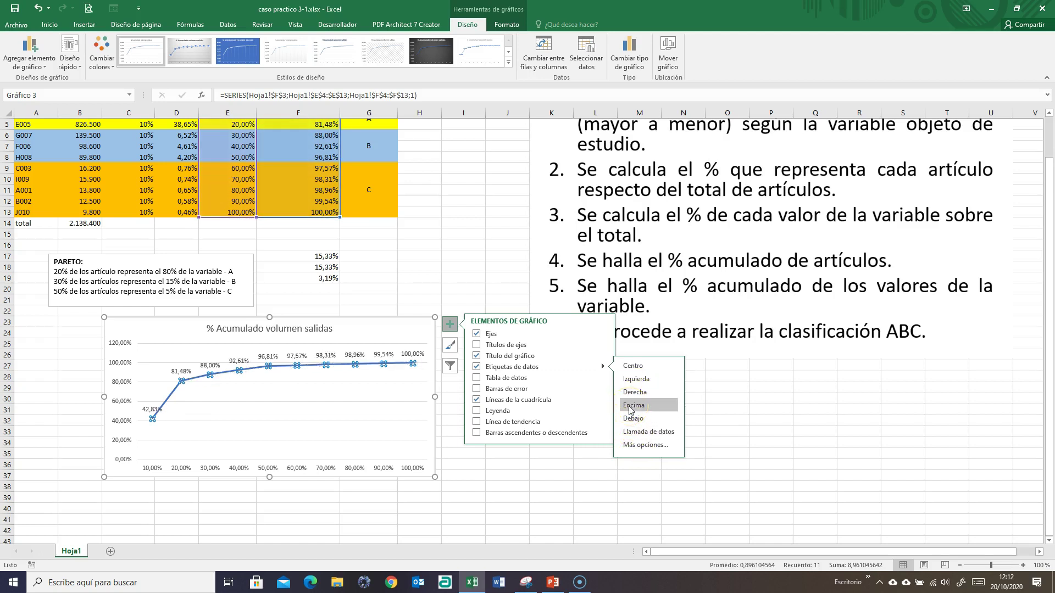
{"action": "left_click", "coordinate": [580, 464]}
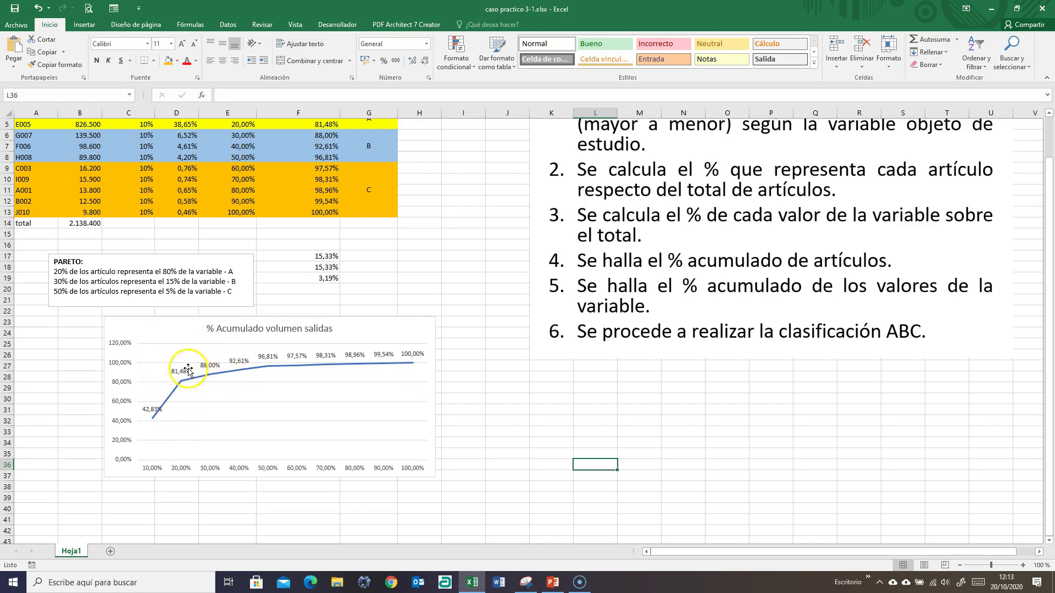
- Add primary minor vertical and primary major vertical gridlines to the cumulative volume chart
{"action": "left_click", "coordinate": [429, 331]}
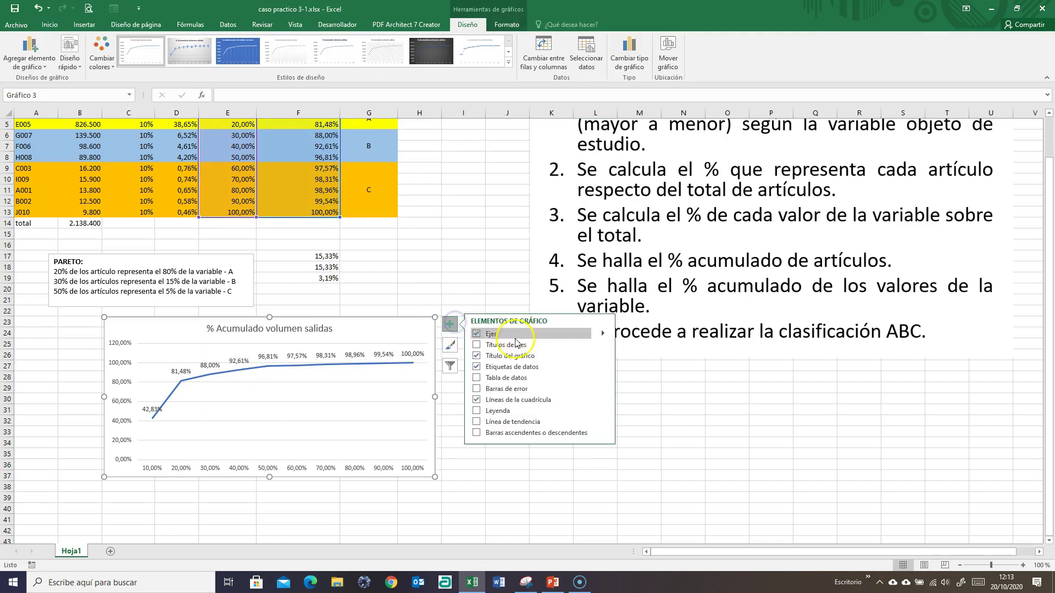
{"action": "left_click", "coordinate": [604, 402]}
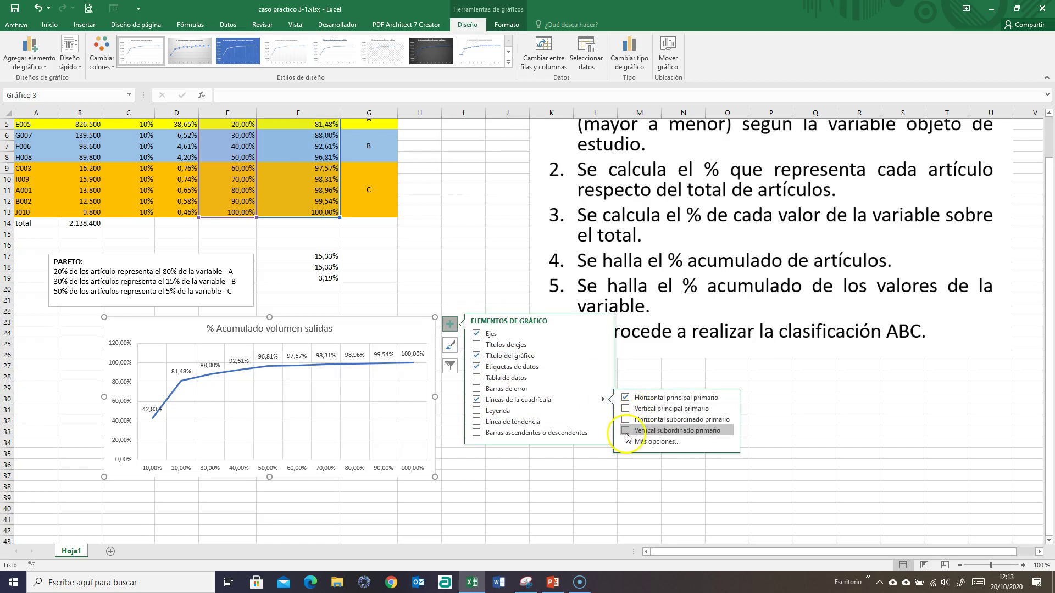
{"action": "left_click", "coordinate": [626, 433]}
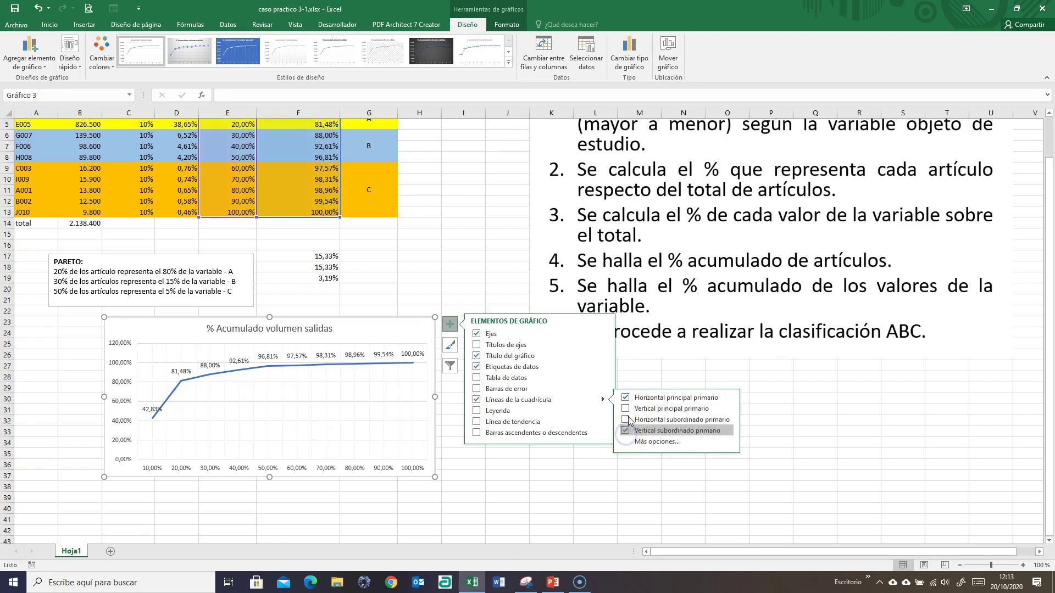
{"action": "left_click", "coordinate": [628, 409]}
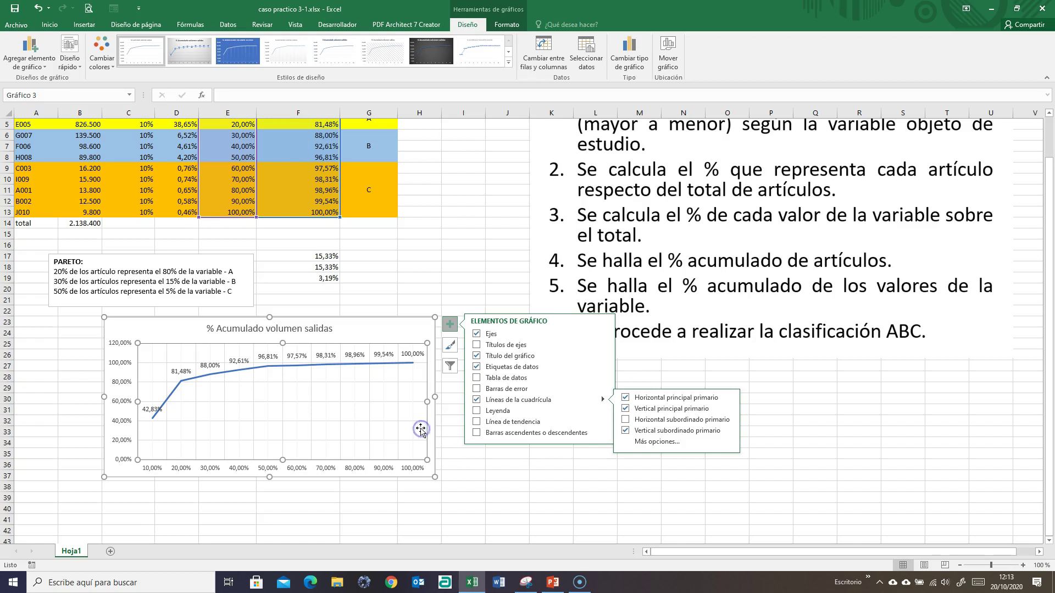
{"action": "left_click", "coordinate": [539, 466]}
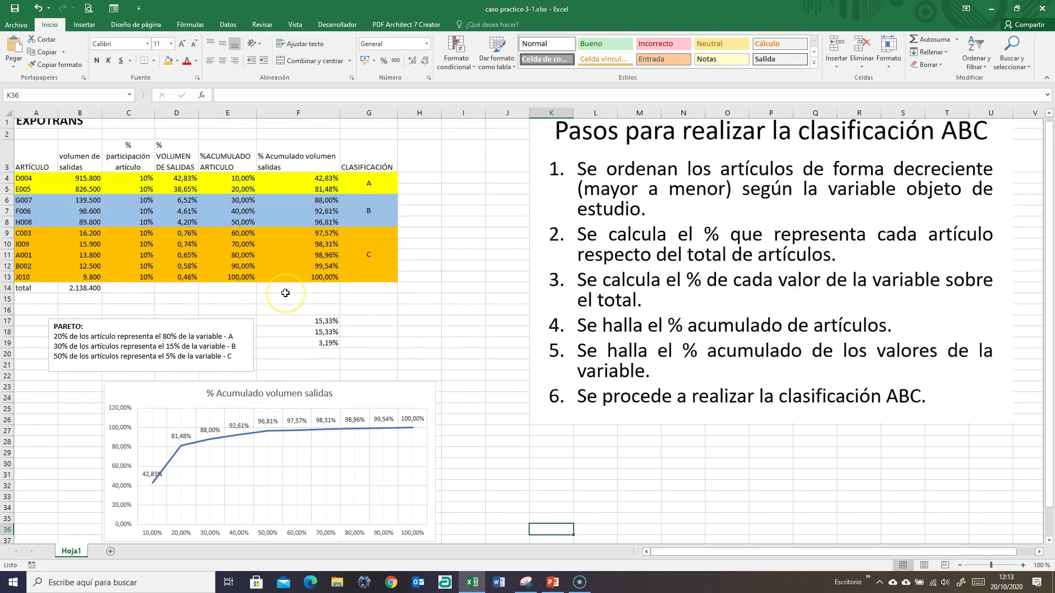
{"action": "scroll", "coordinate": [285, 294], "scroll_direction": "up", "scroll_amount": 2}
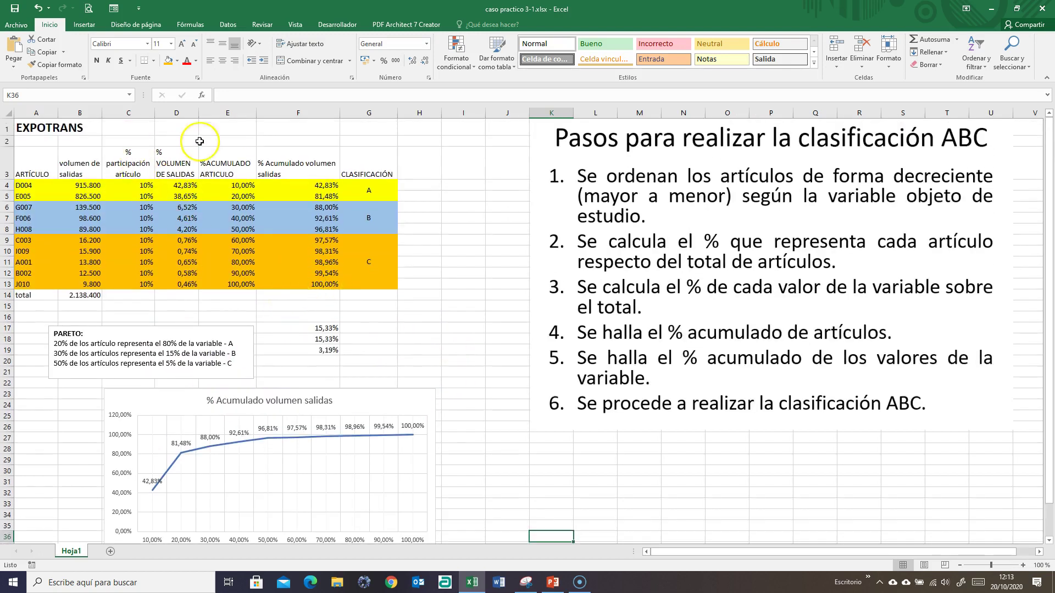